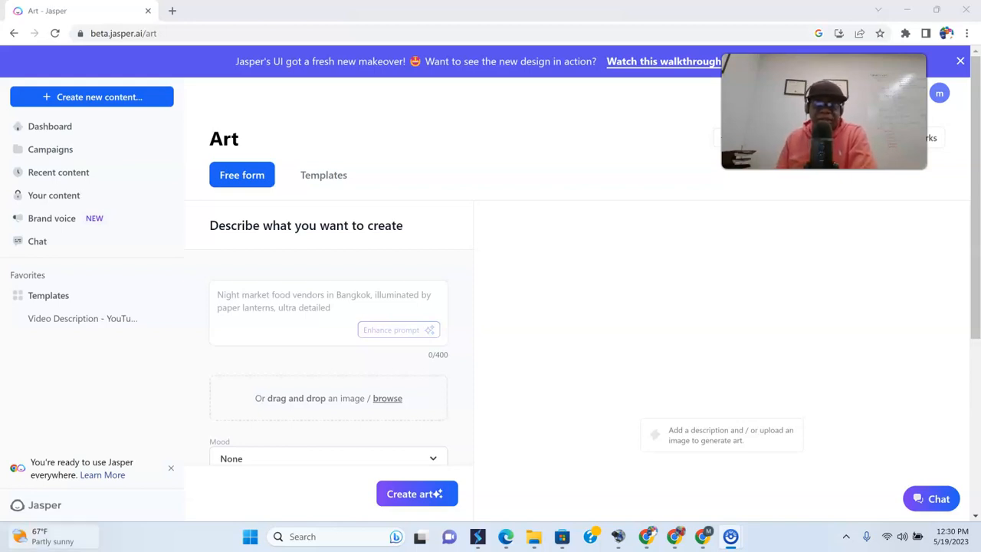
Step: Examine the available art templates and the free-form options for prompt, image upload, mood, medium and inspiration
mouse_move(25, 535)
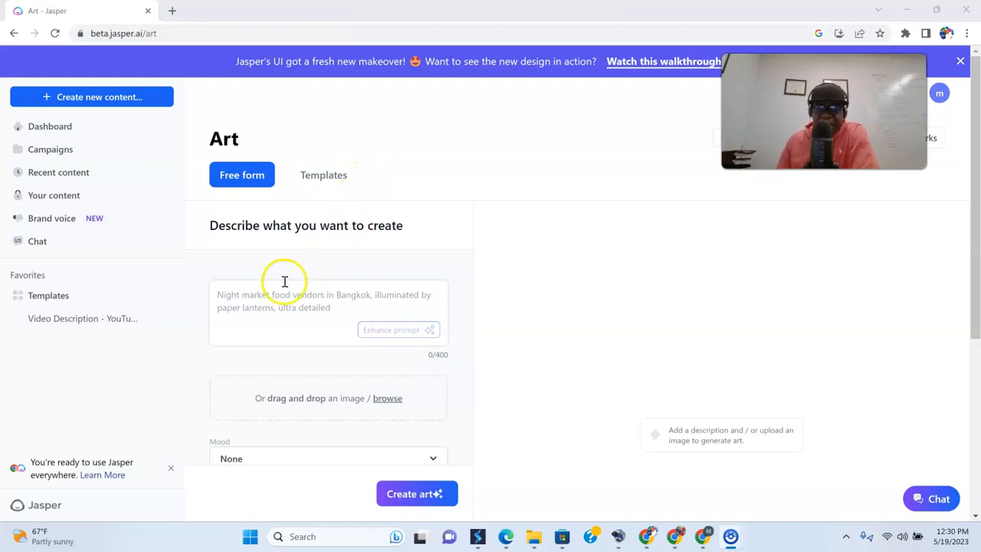
scroll(284, 285, down, 2)
scroll(283, 287, up, 2)
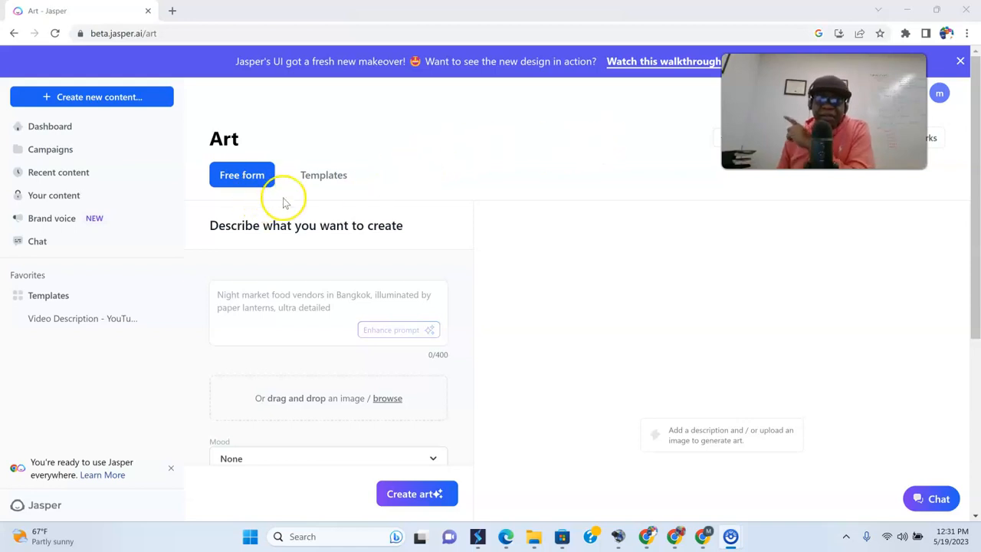
click(339, 184)
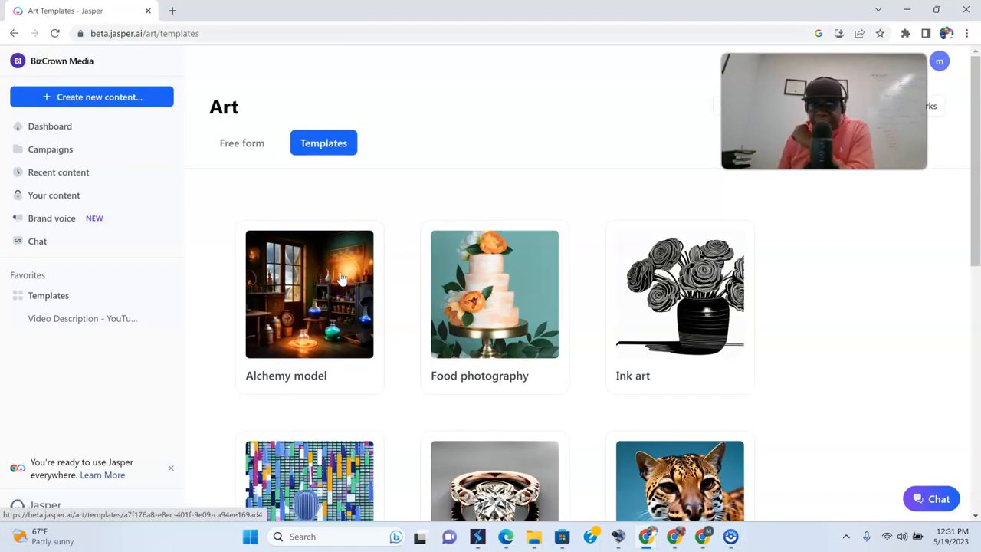
scroll(358, 329, down, 2)
scroll(360, 345, down, 3)
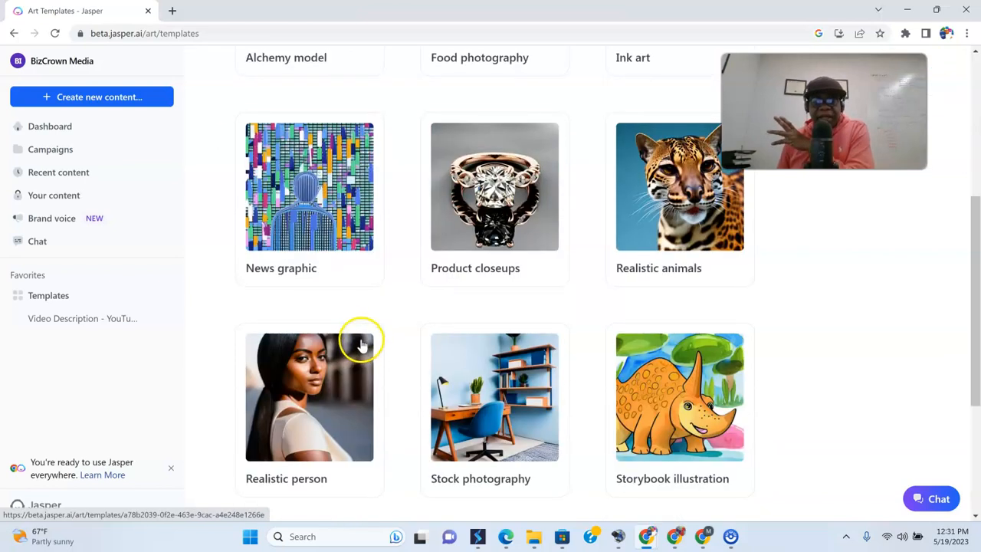
scroll(360, 339, up, 5)
click(237, 148)
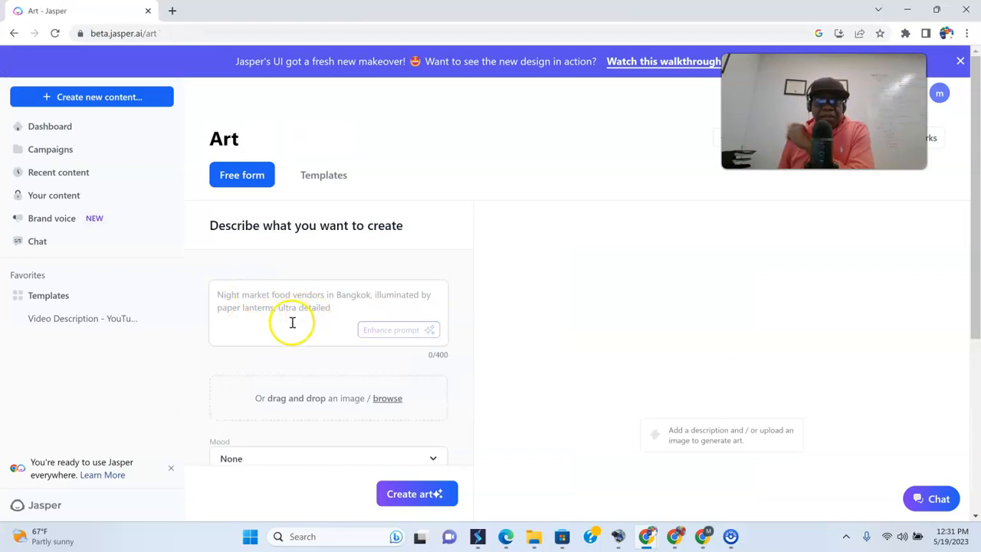
scroll(292, 404, down, 2)
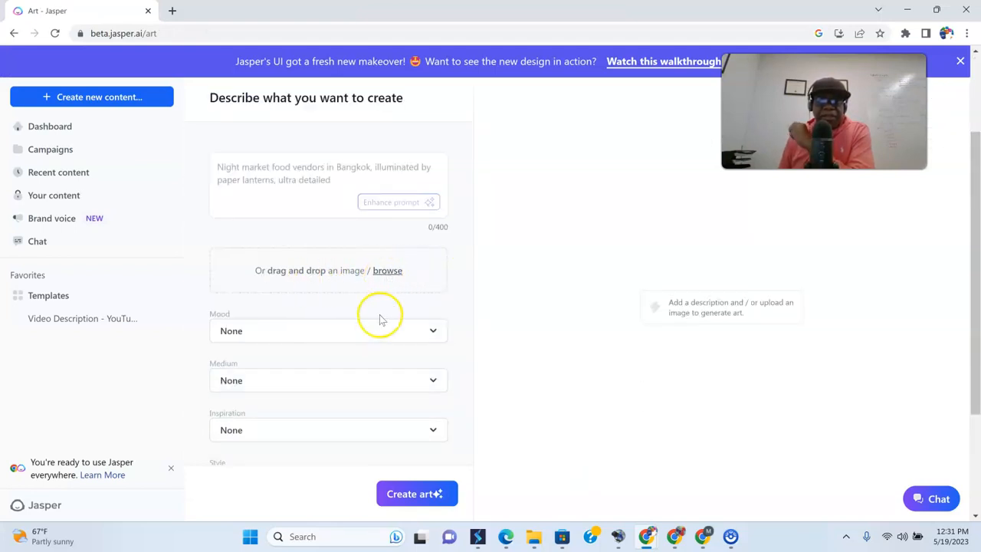
scroll(379, 317, down, 2)
scroll(379, 366, up, 4)
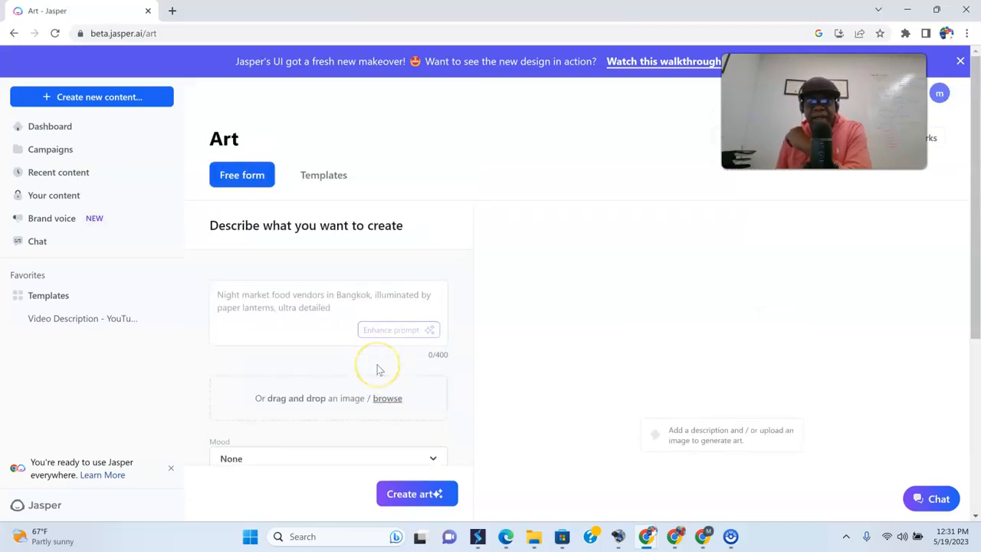
Step: Generate art from the Alchemy model template using the description "a lantern in the kitchen burning" and review the images
click(319, 182)
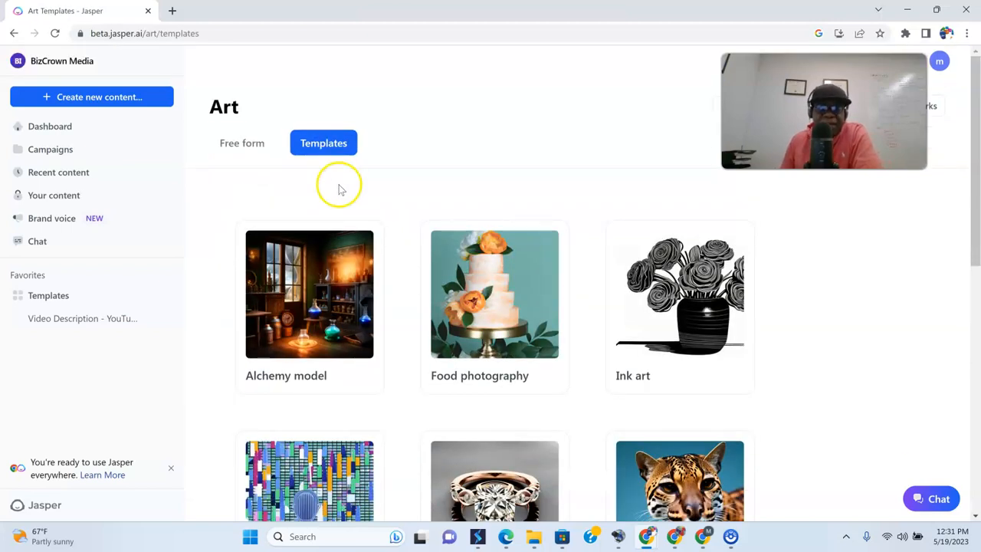
click(303, 344)
click(300, 361)
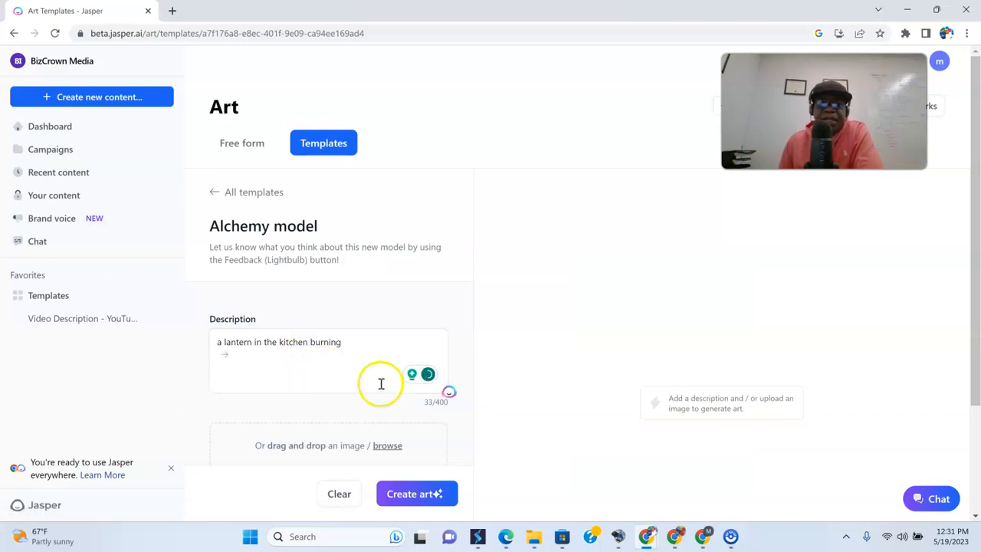
scroll(950, 377, down, 2)
scroll(588, 360, up, 2)
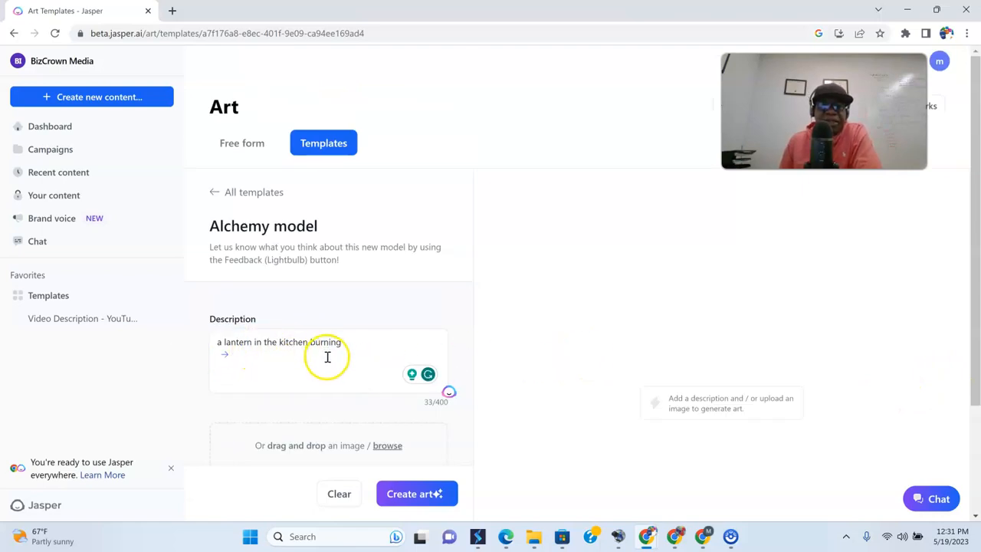
click(412, 496)
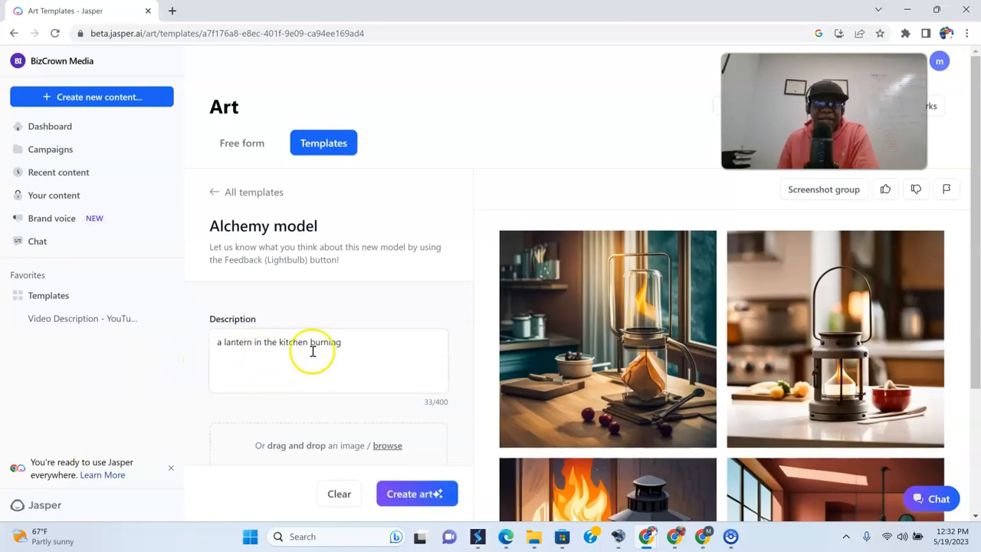
scroll(731, 360, down, 2)
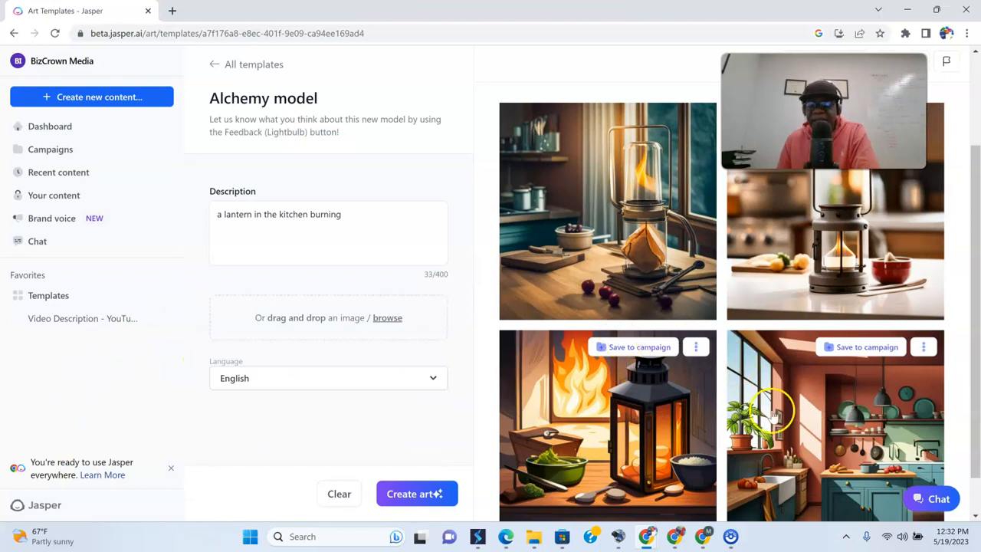
scroll(766, 398, down, 1)
scroll(788, 348, up, 2)
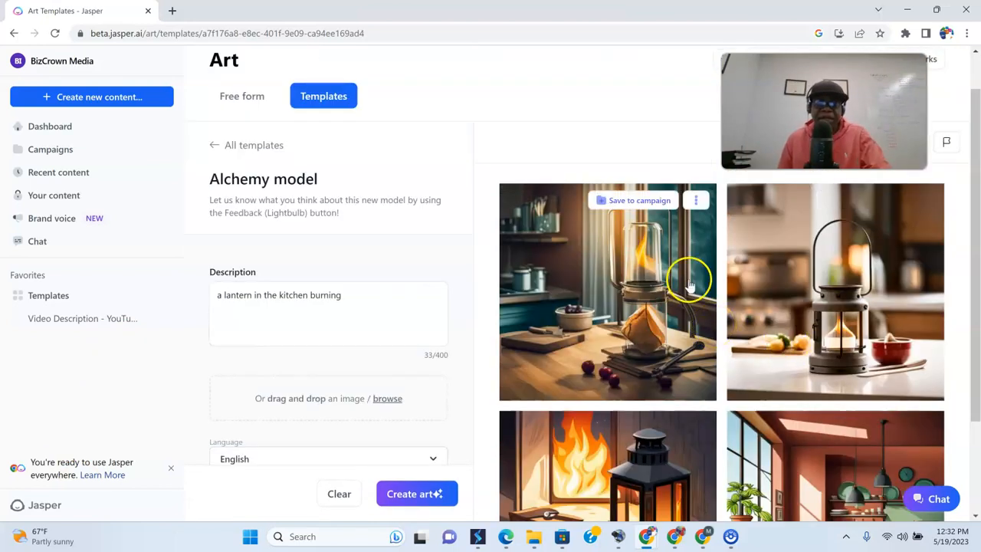
Step: Open the Food photography template and try to create art from the description "hamburger and fries"
click(213, 147)
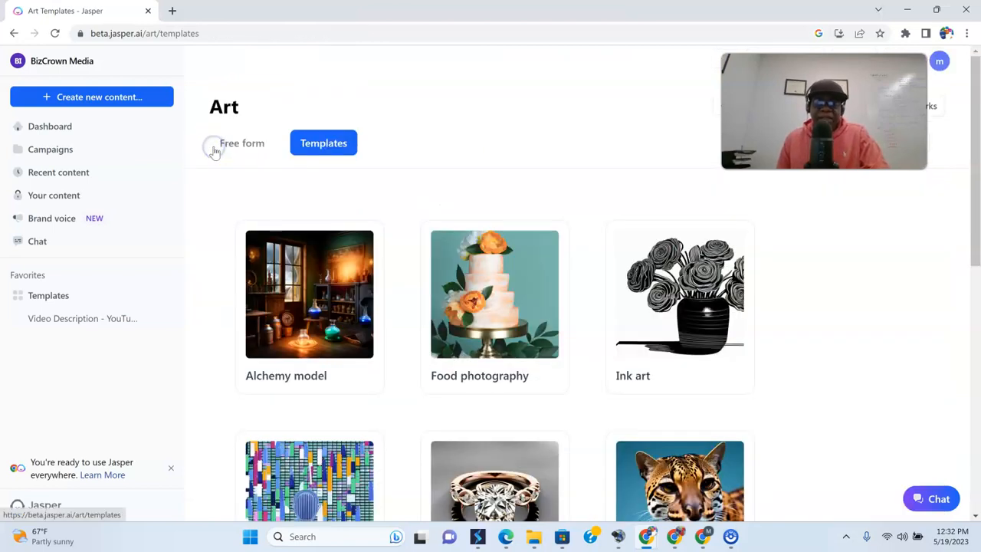
click(499, 286)
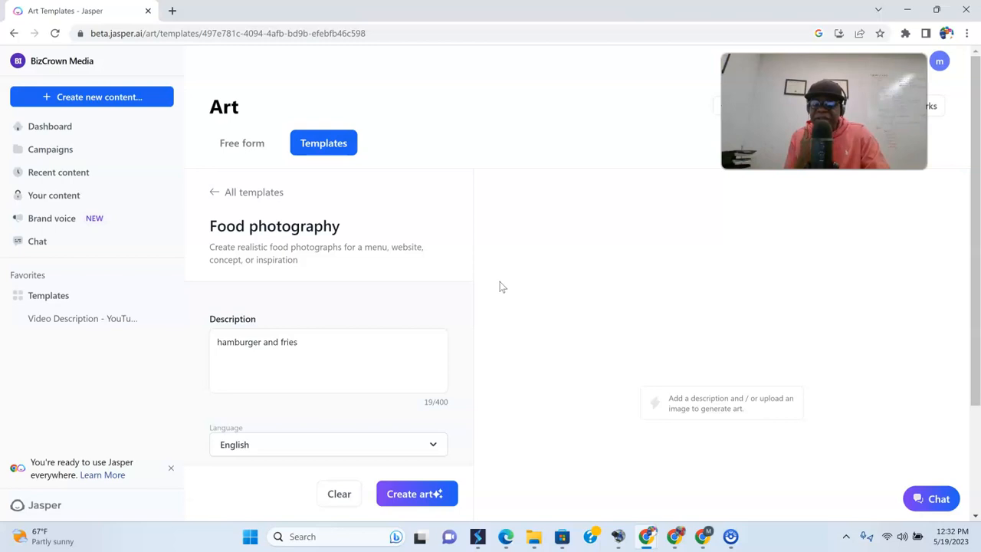
click(413, 494)
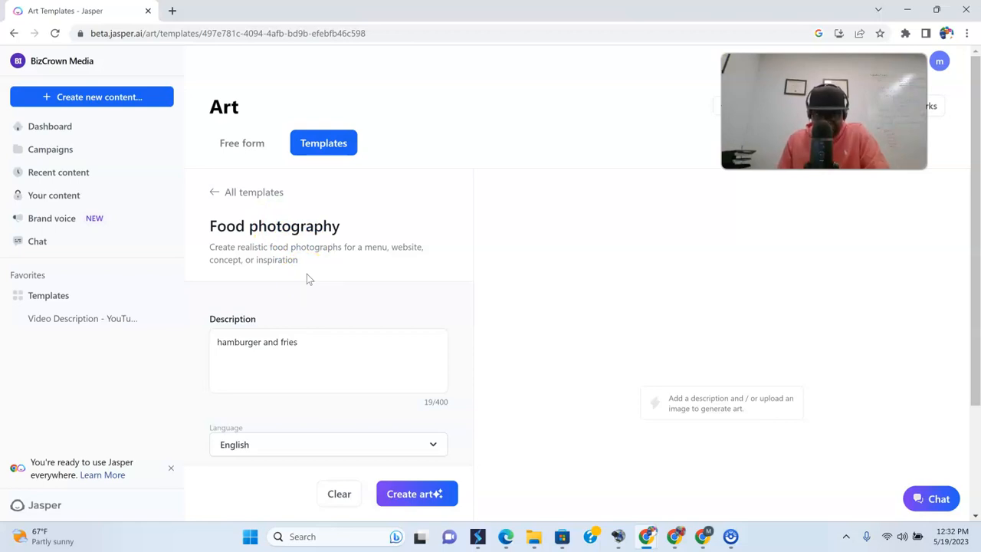
Step: Reload the Food photography template page and try again to create the "hamburger and fries" art
click(56, 34)
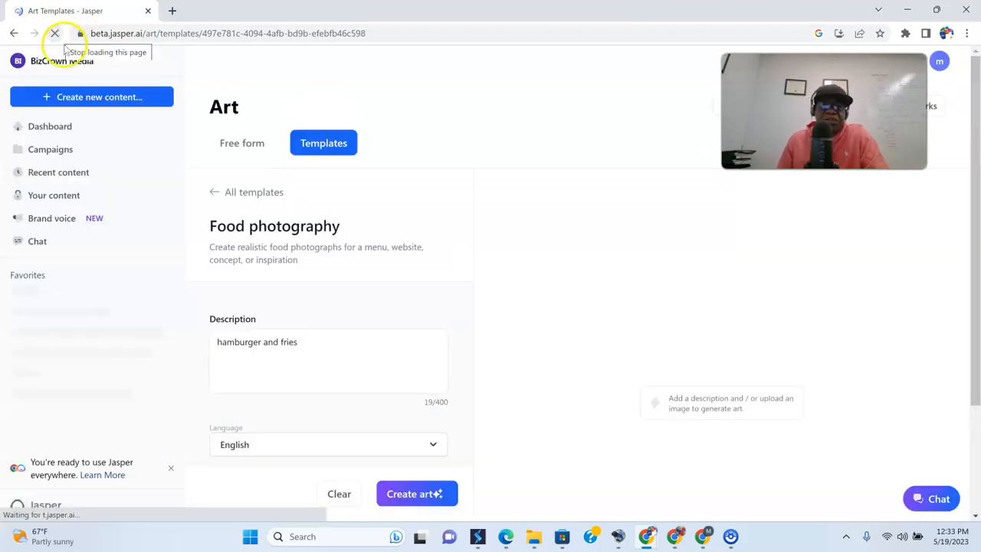
click(318, 346)
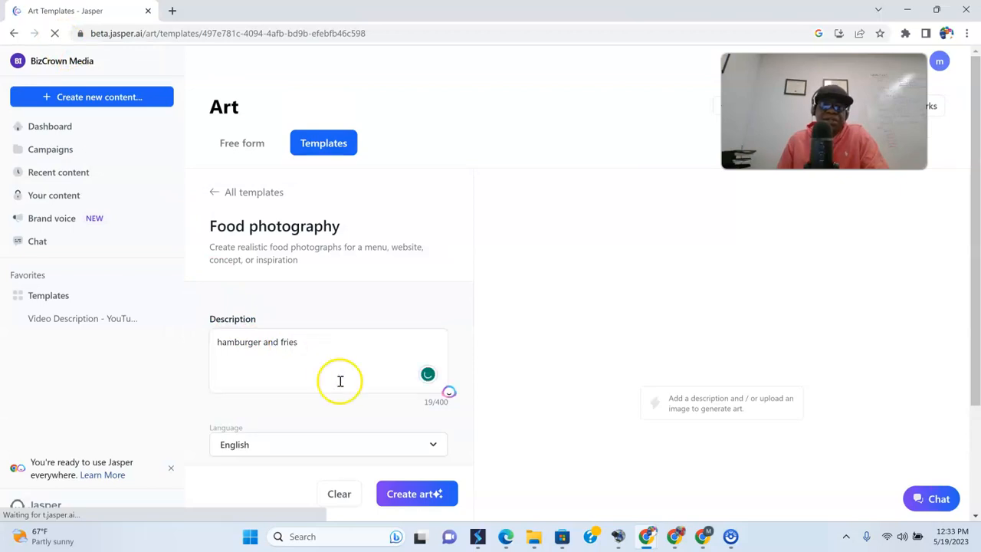
click(408, 495)
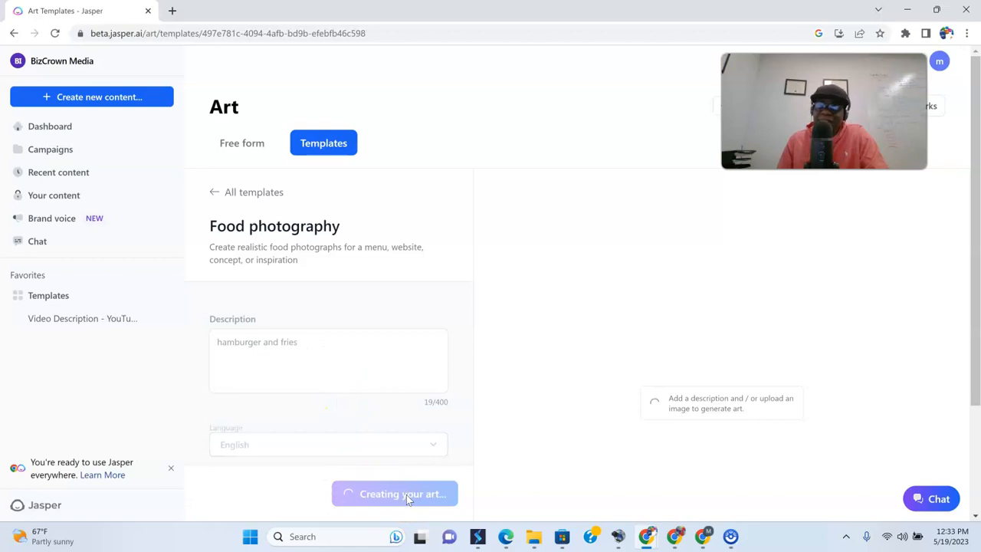
click(406, 494)
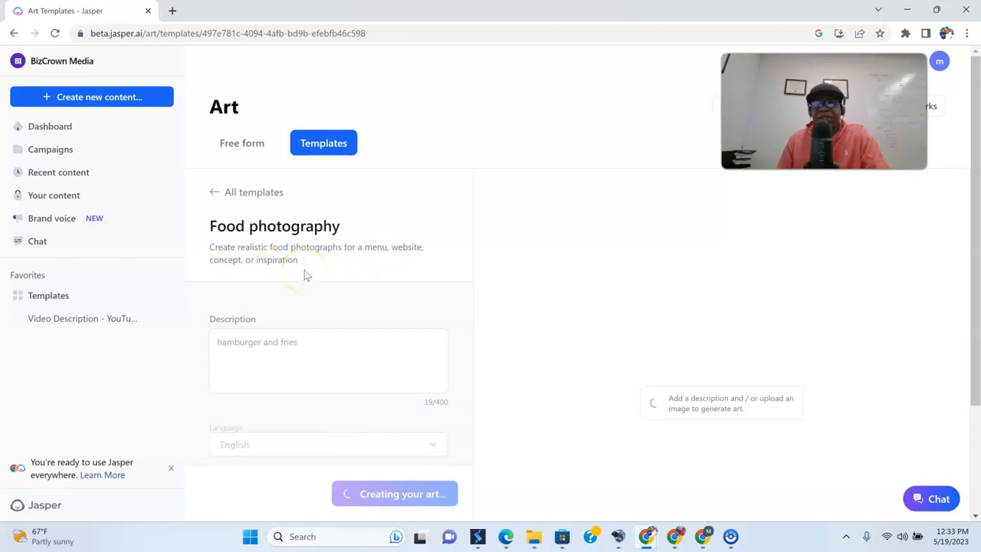
Step: Switch to the Ink art template, generate art from the description "hamburger and fries" and review the images
click(249, 198)
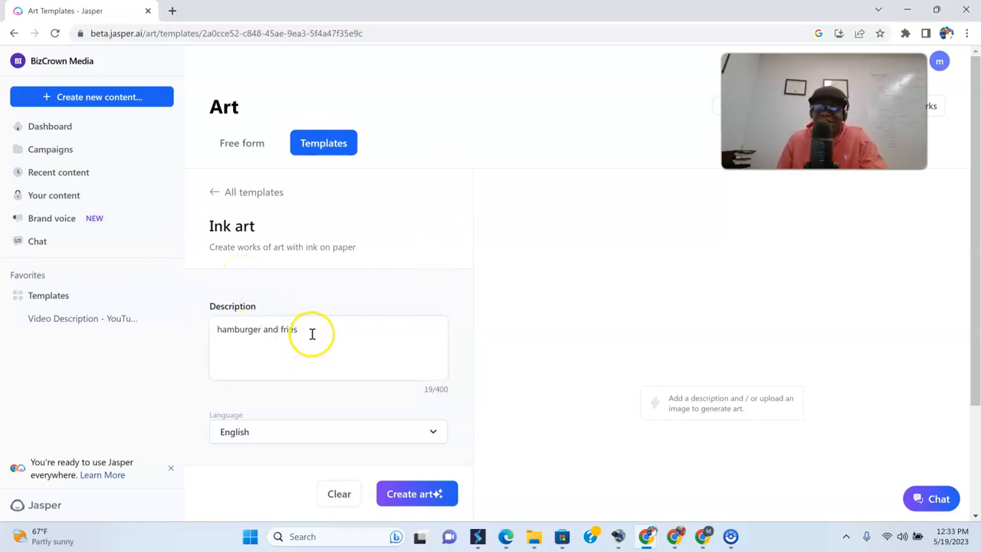
click(402, 497)
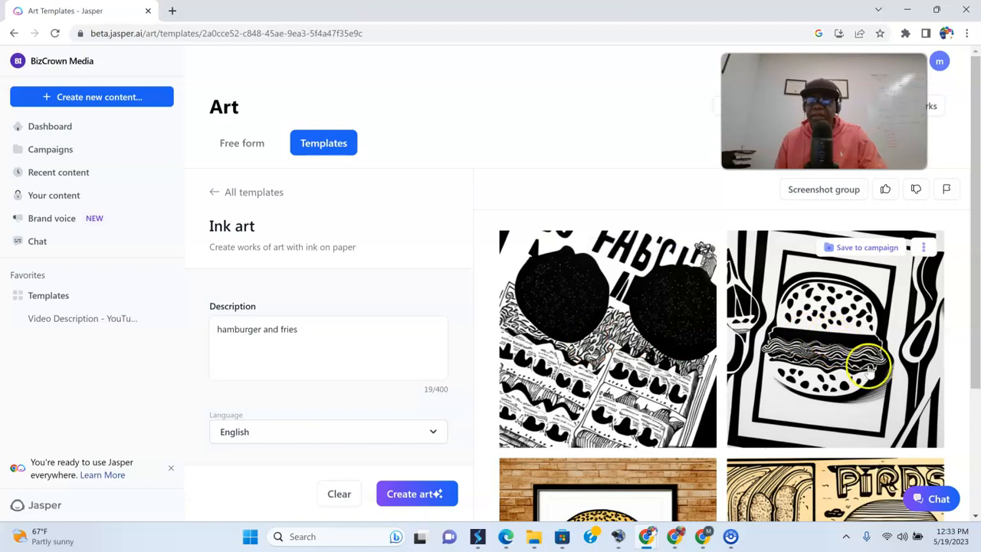
scroll(858, 354, down, 1)
scroll(858, 354, down, 2)
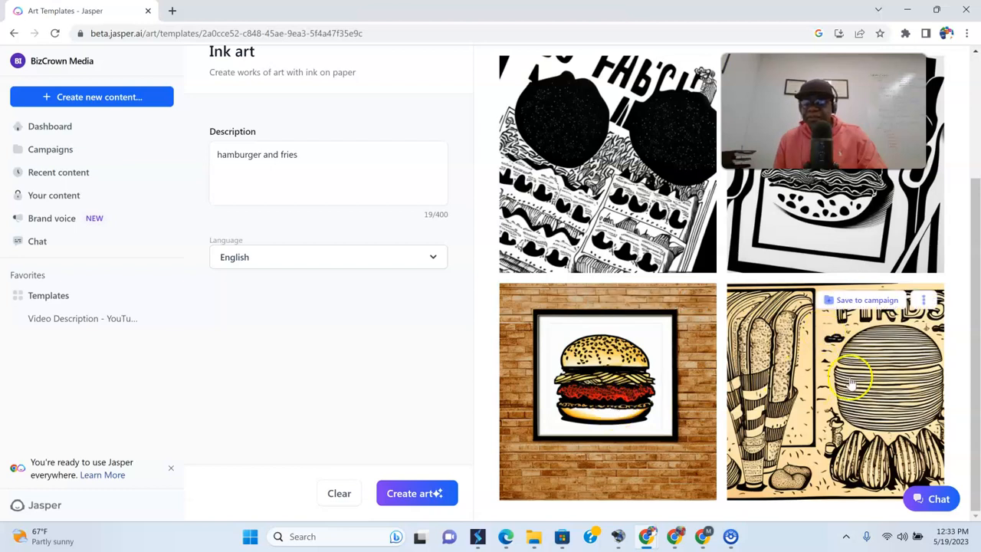
scroll(858, 406, up, 2)
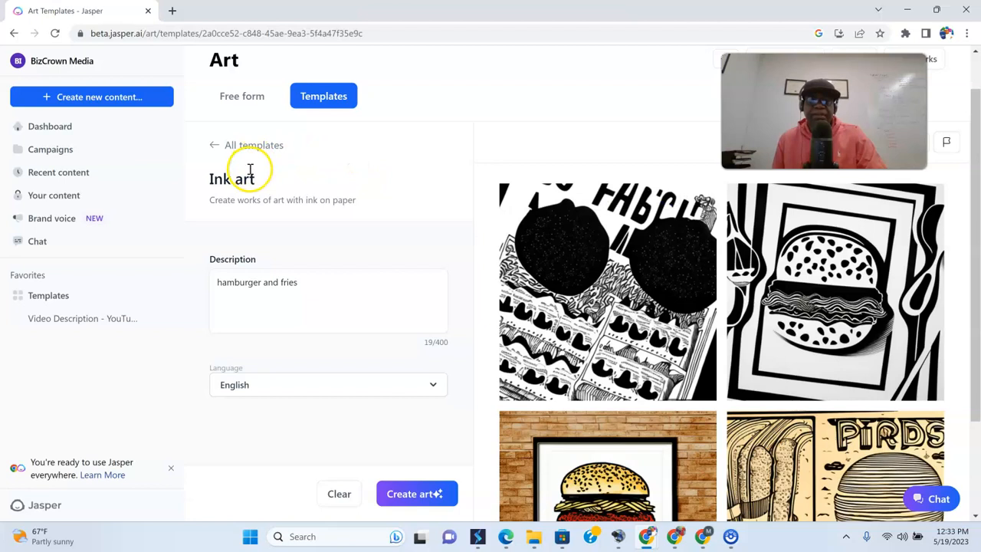
Step: Copy the "hamburger and fries" description from the Ink art template and open the News graphic template
drag(301, 282, 192, 276)
key(ctrl+c)
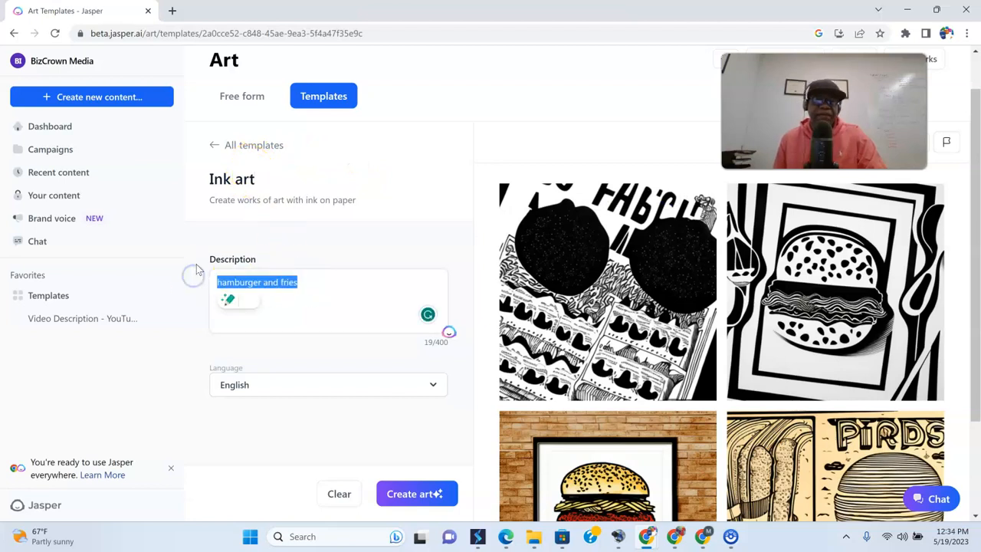
click(218, 148)
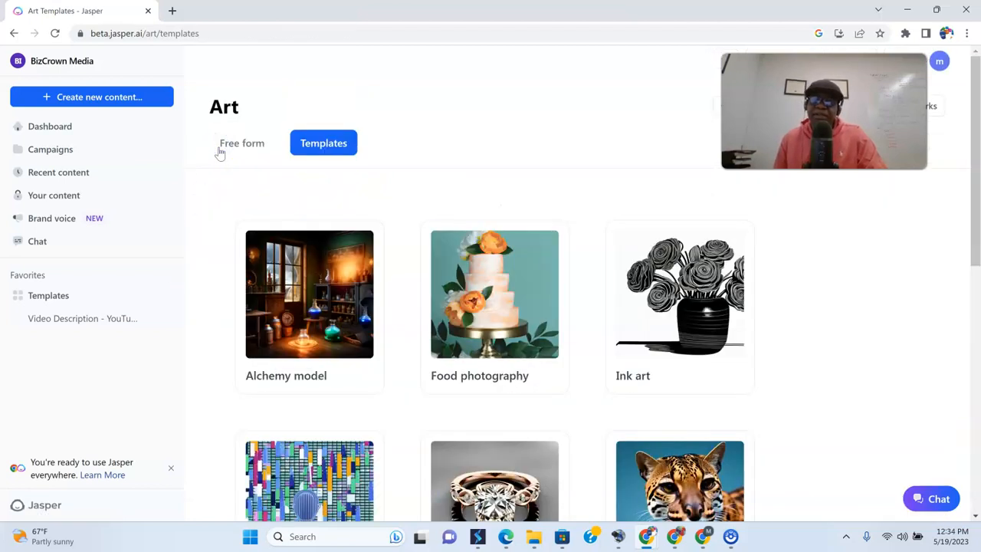
scroll(622, 379, down, 3)
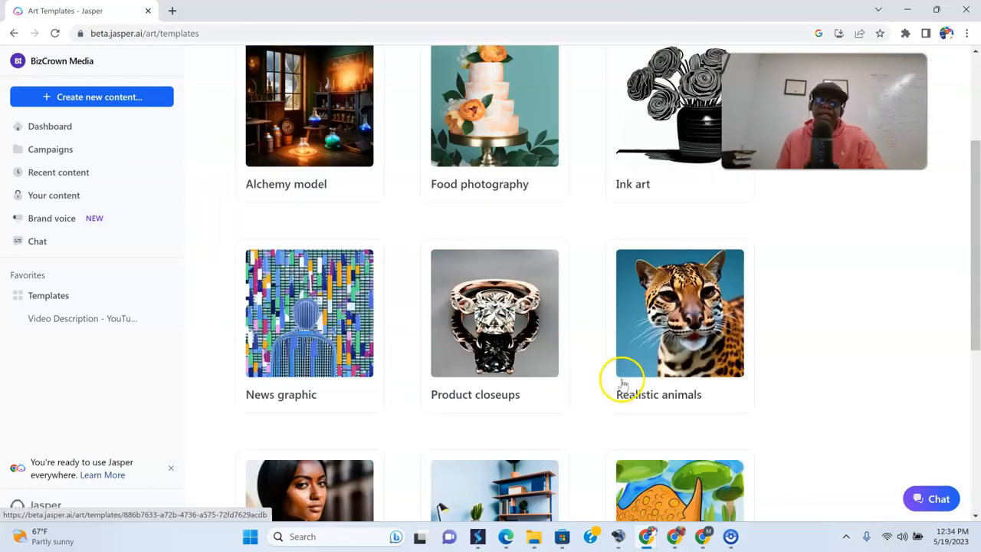
click(301, 324)
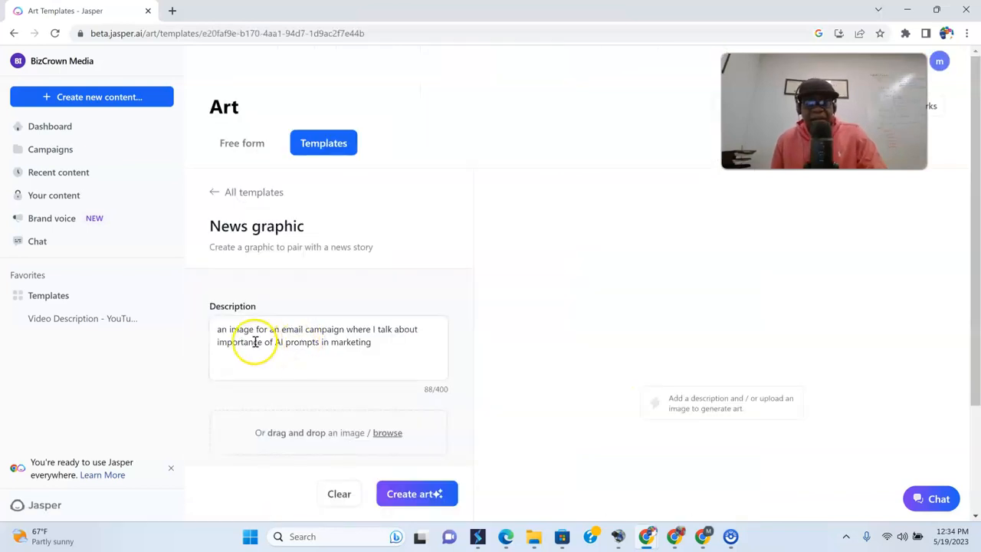
Step: Accept the Grammarly suggestion that adds "the" before "importance" in the News graphic description
click(374, 344)
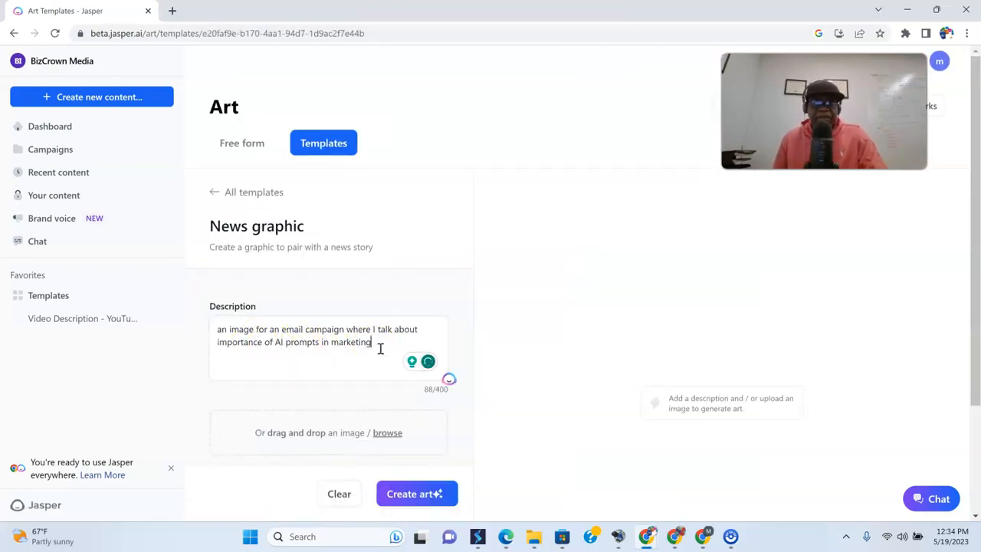
click(247, 342)
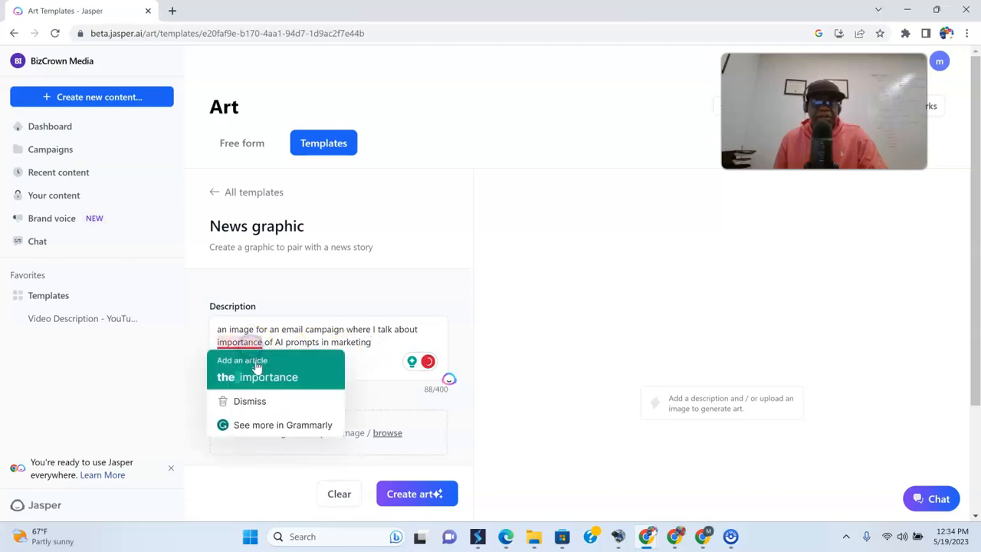
click(259, 370)
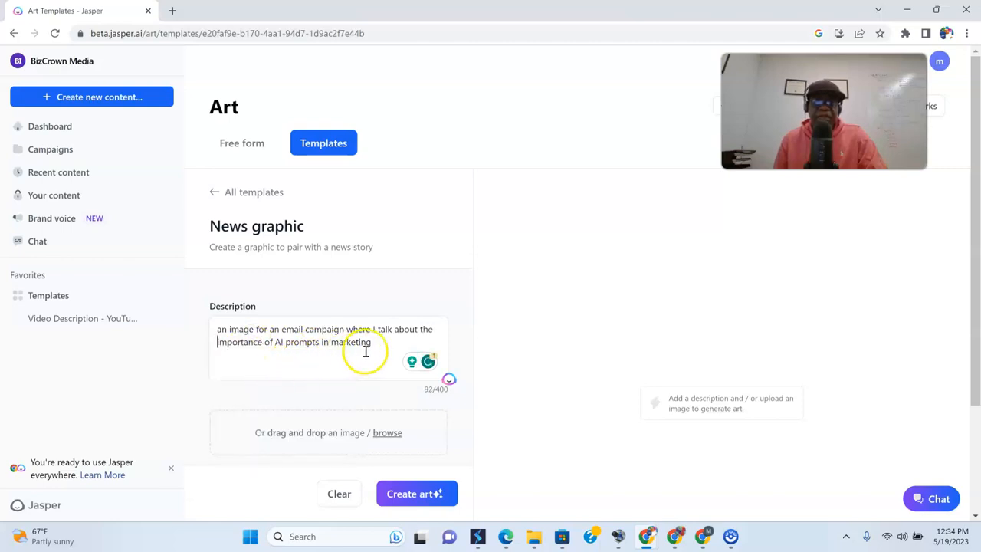
Step: Replace the News graphic description with "hamburger and fries", create the art and review the images
drag(381, 344, 157, 325)
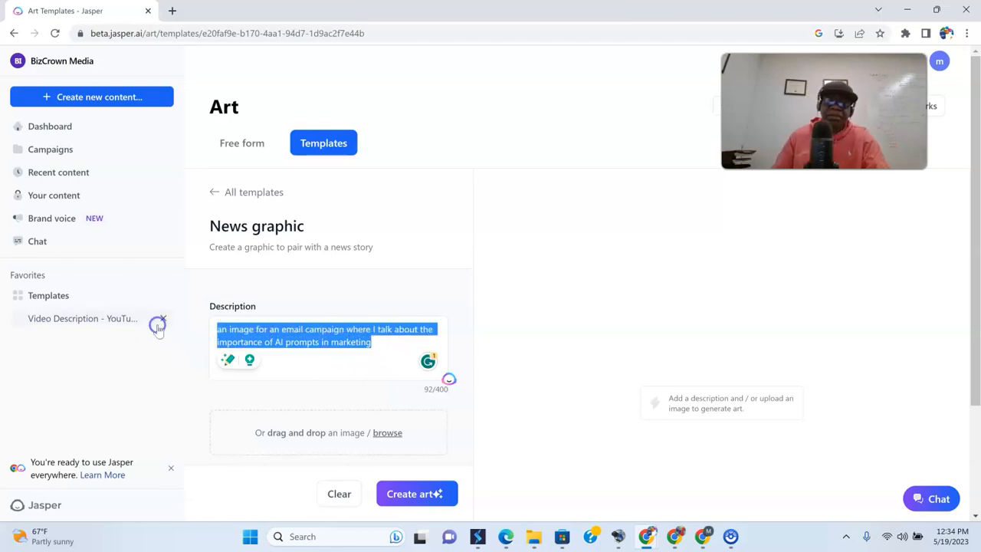
key(BackSpace)
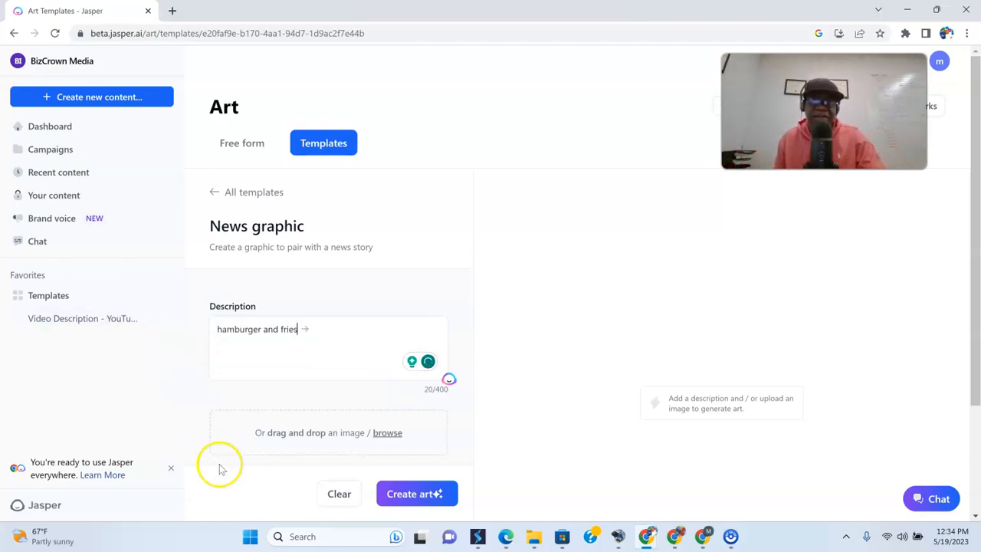
click(406, 499)
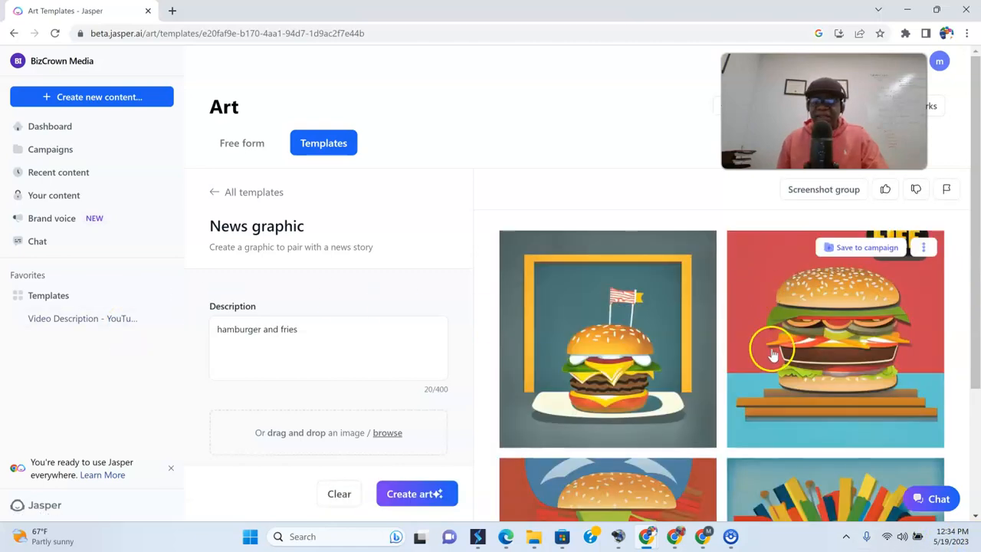
scroll(772, 352, down, 3)
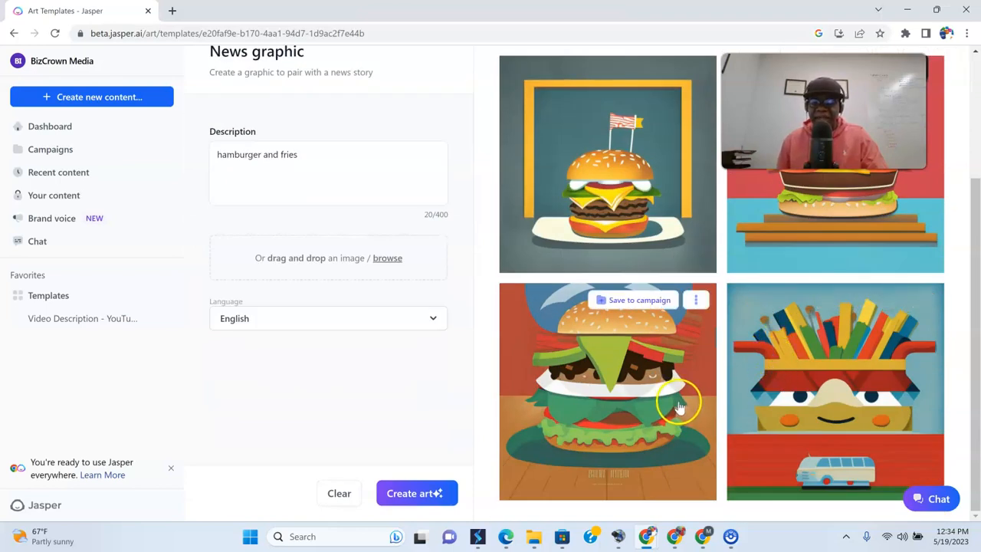
Step: Finish reviewing the News graphic images and open the Product closeups template from the template list
scroll(678, 410, up, 3)
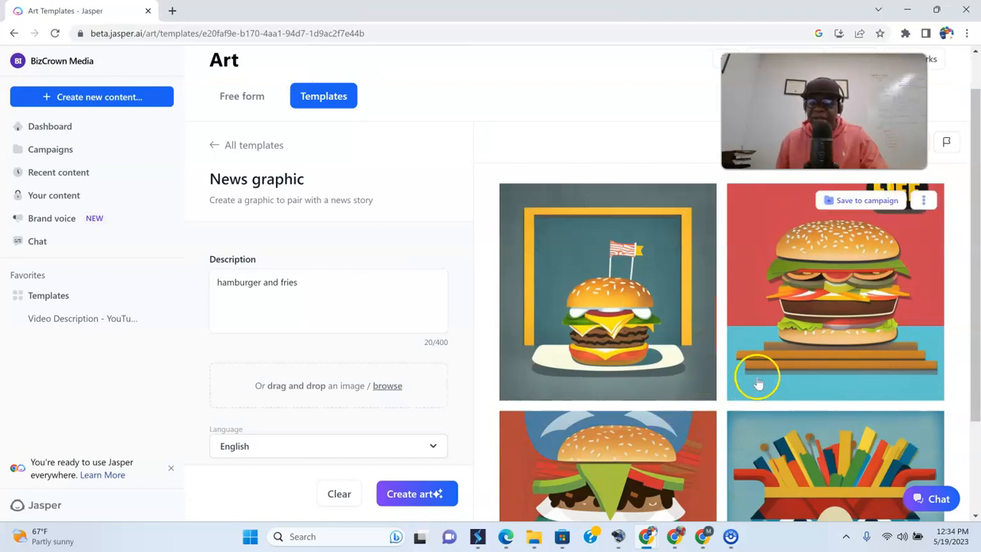
scroll(759, 375, down, 2)
scroll(755, 379, up, 3)
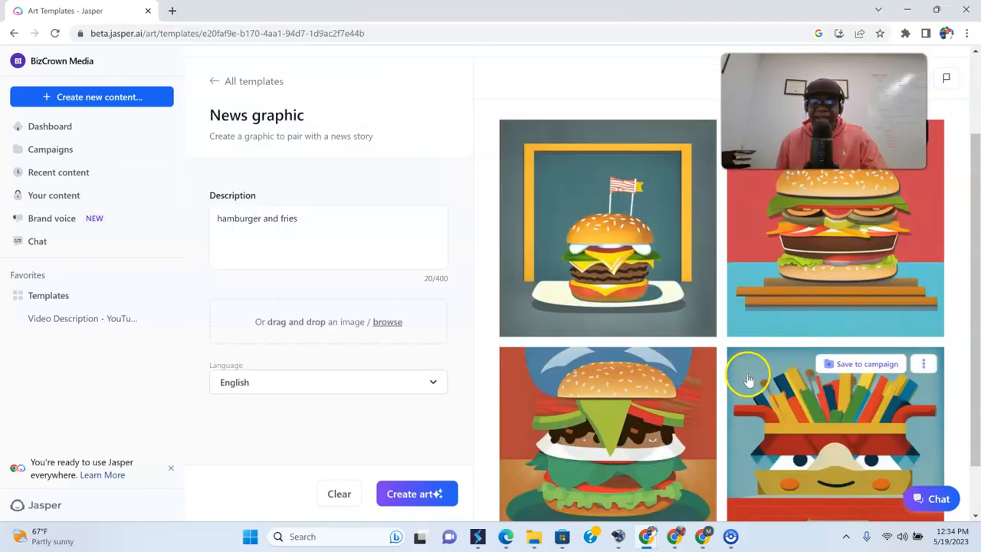
click(213, 191)
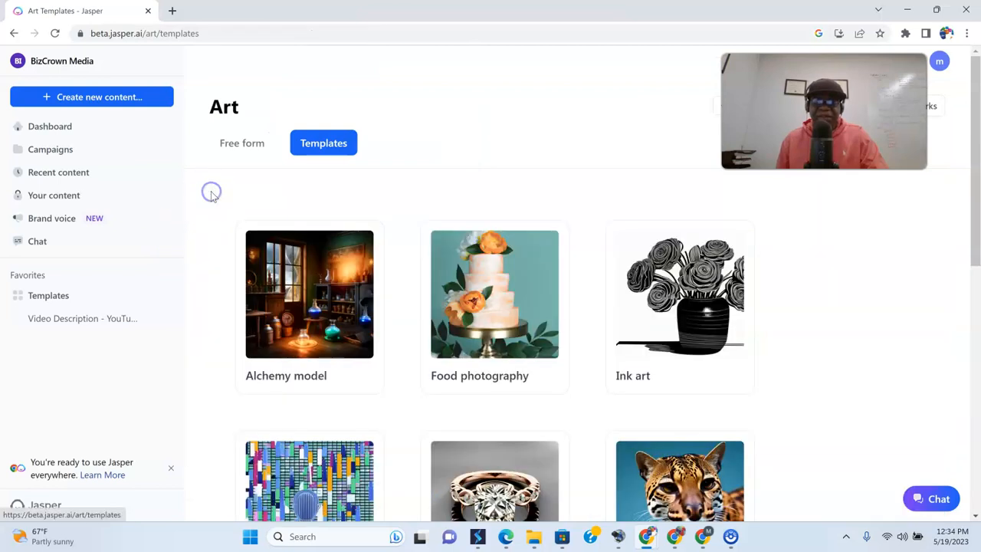
scroll(477, 320, down, 2)
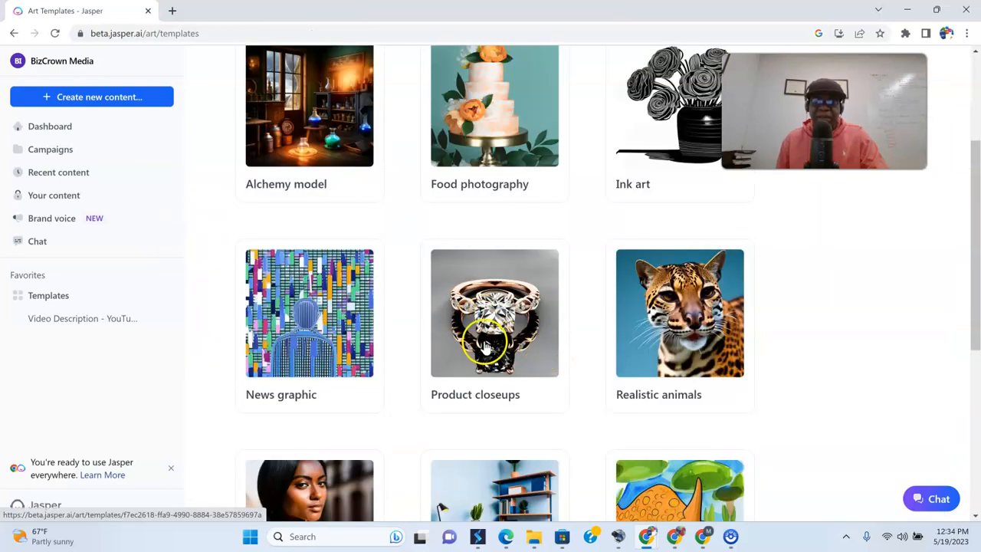
click(485, 340)
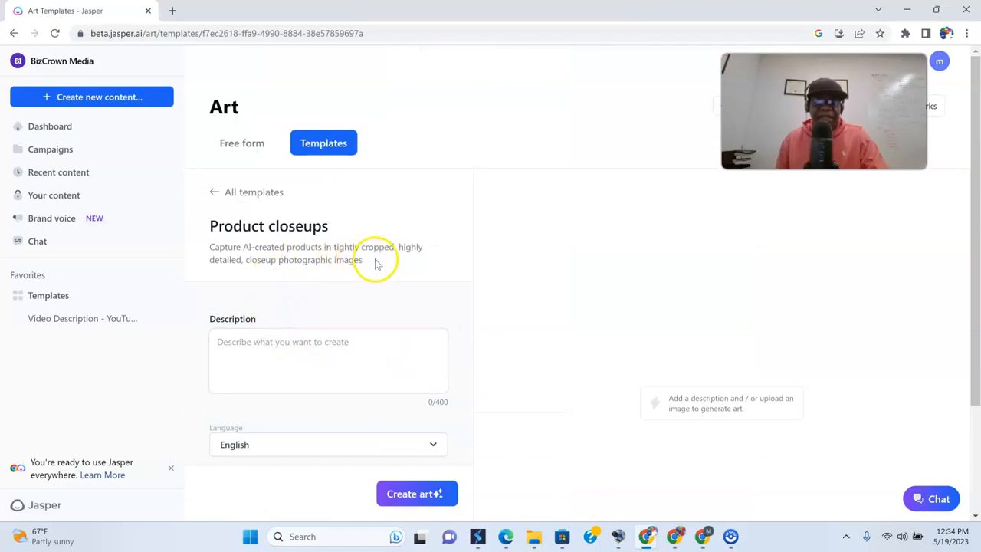
Step: Generate Product closeups art from the description "hamburger and fries" and review the images
click(312, 343)
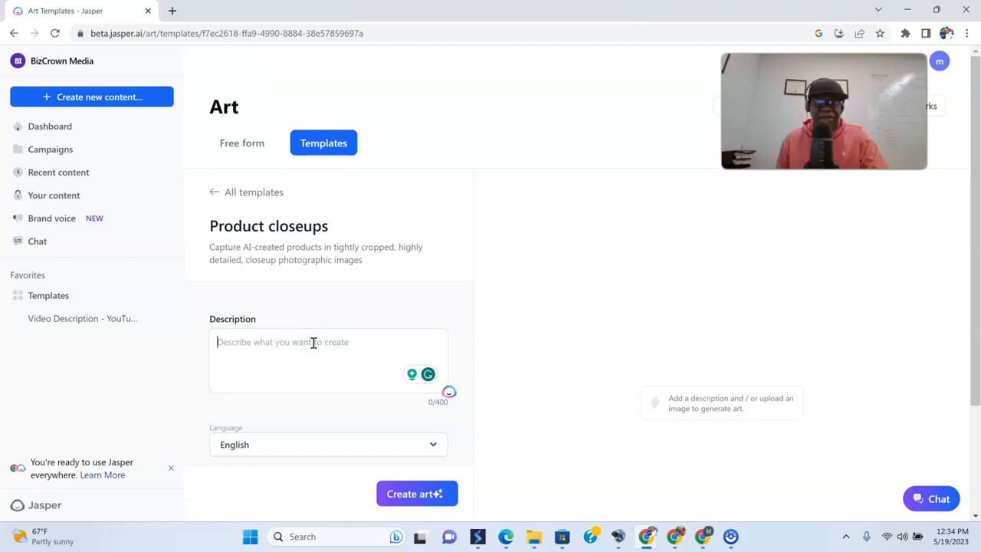
text(hamburger and fries)
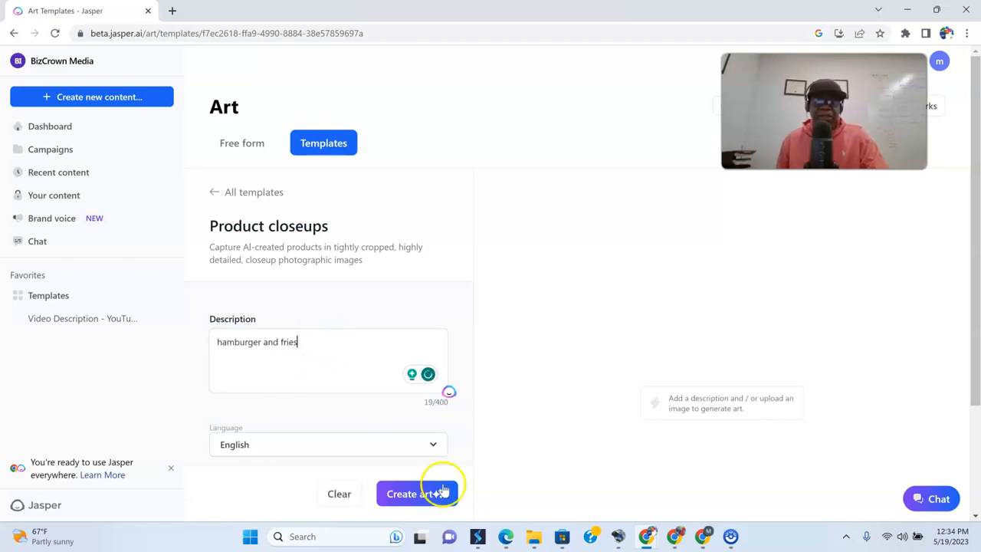
click(417, 494)
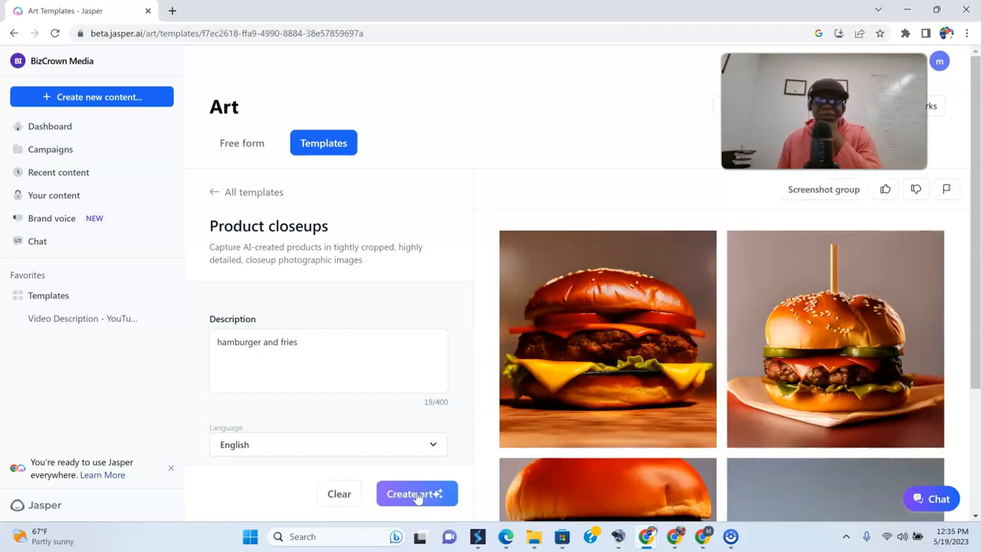
scroll(657, 376, down, 3)
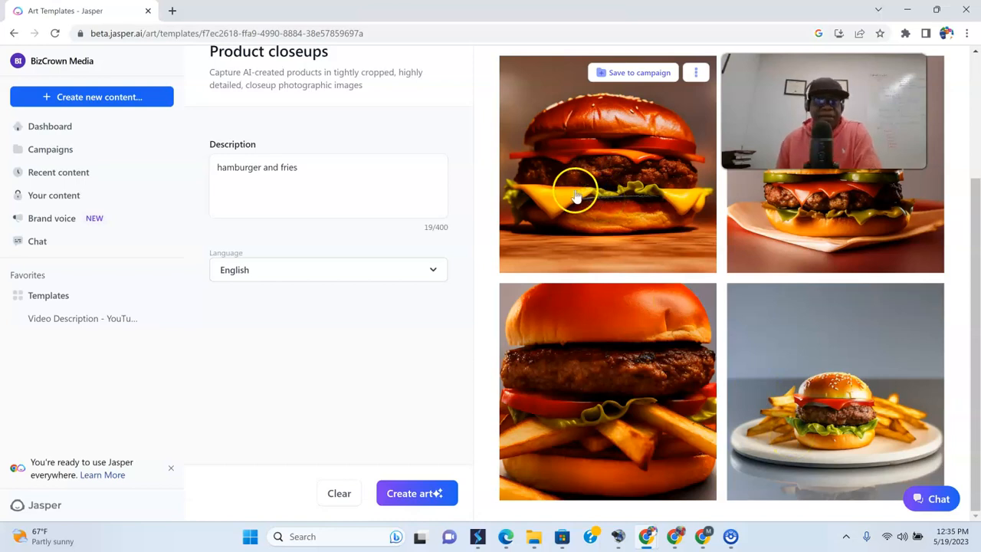
scroll(306, 180, up, 3)
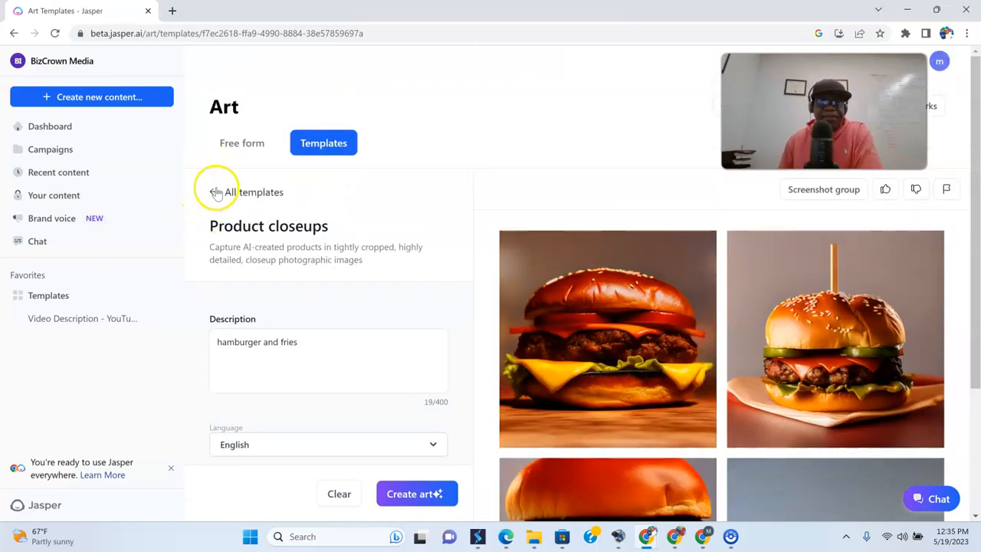
Step: Switch to the Realistic animals template, generate art from the description "hamburger and fries" and review the images
click(214, 189)
scroll(690, 263, down, 3)
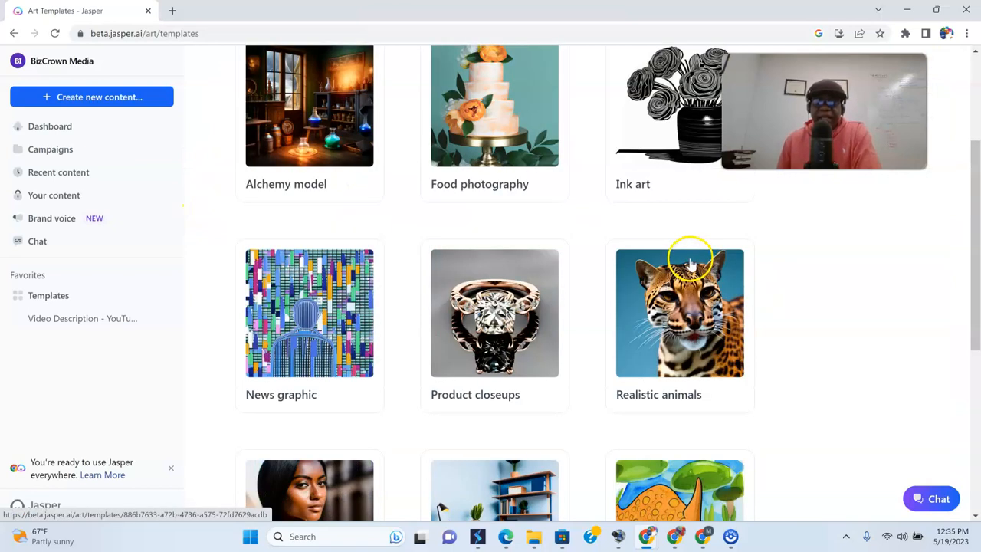
click(687, 346)
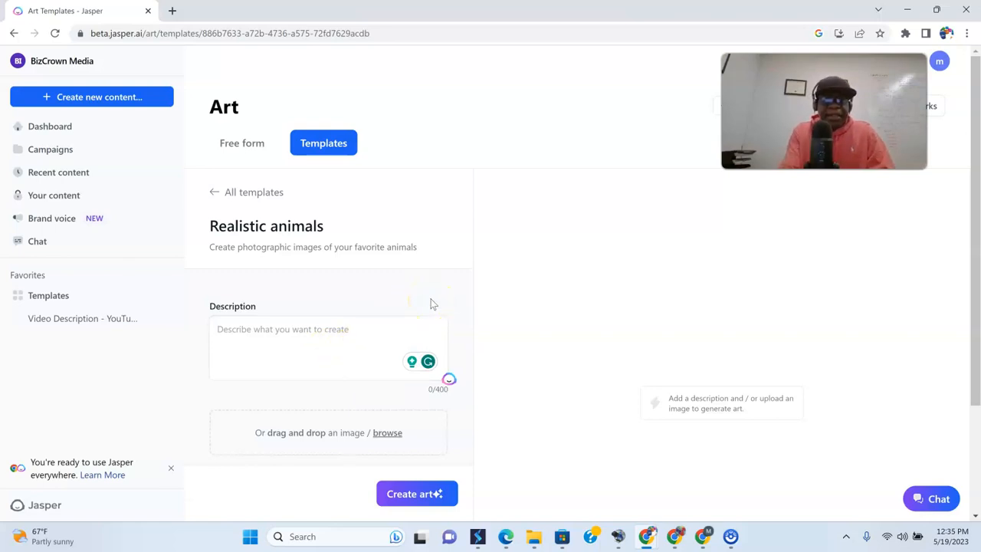
key(ctrl+v)
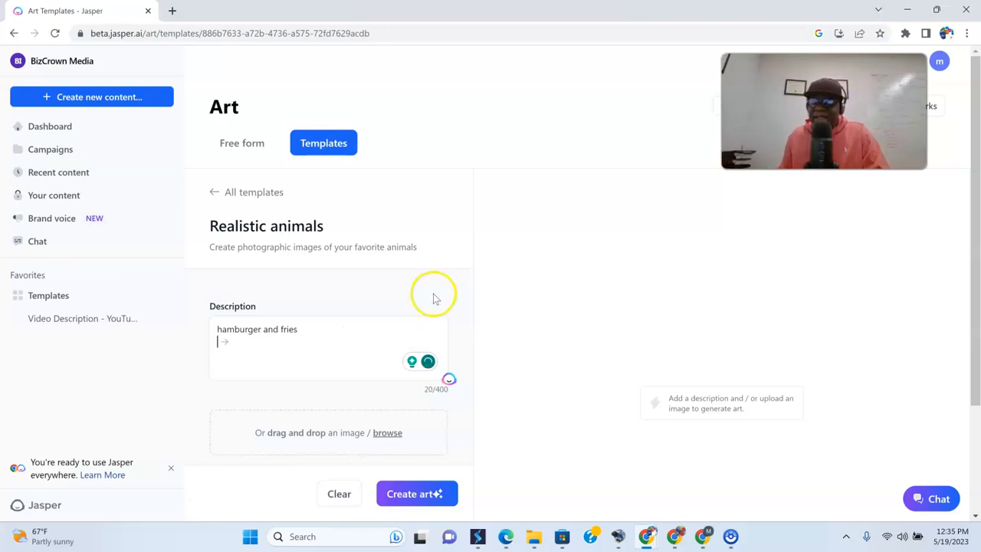
click(406, 495)
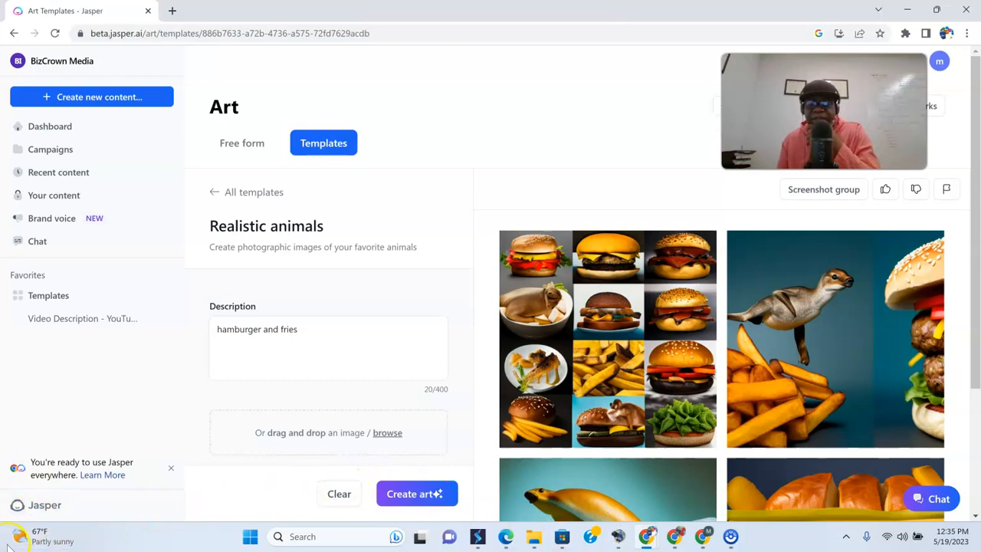
scroll(643, 394, down, 2)
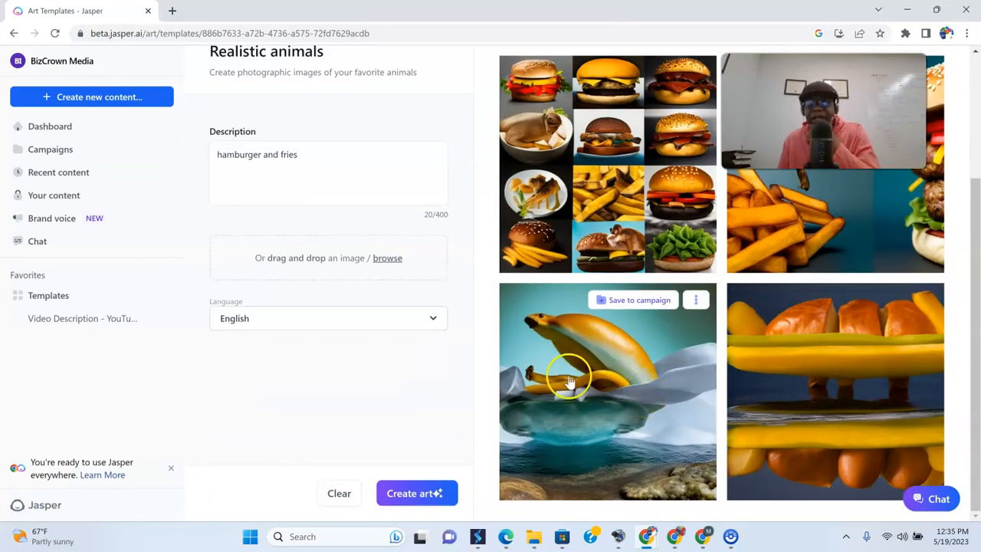
scroll(763, 283, up, 2)
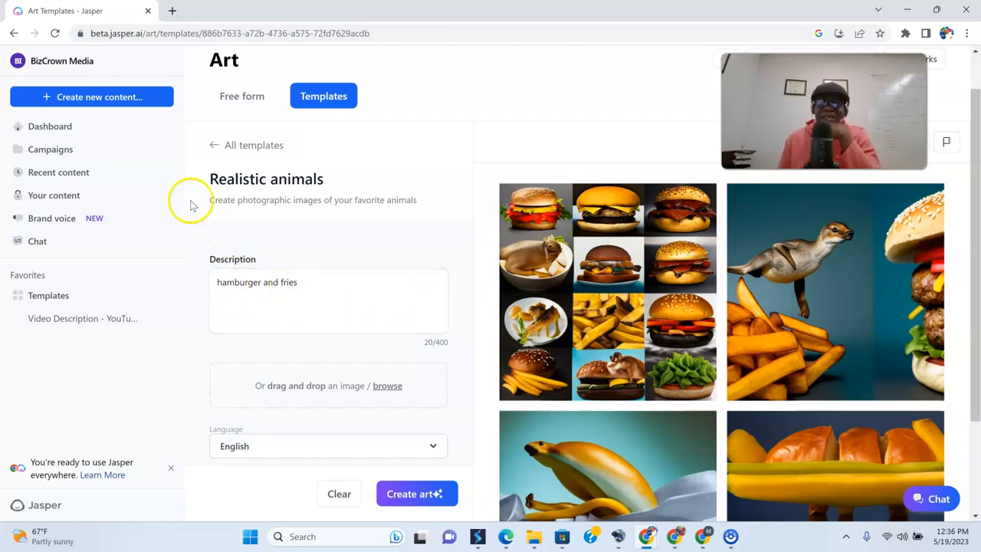
Step: Return to the template list, browse the remaining templates and open Stock photography
click(212, 147)
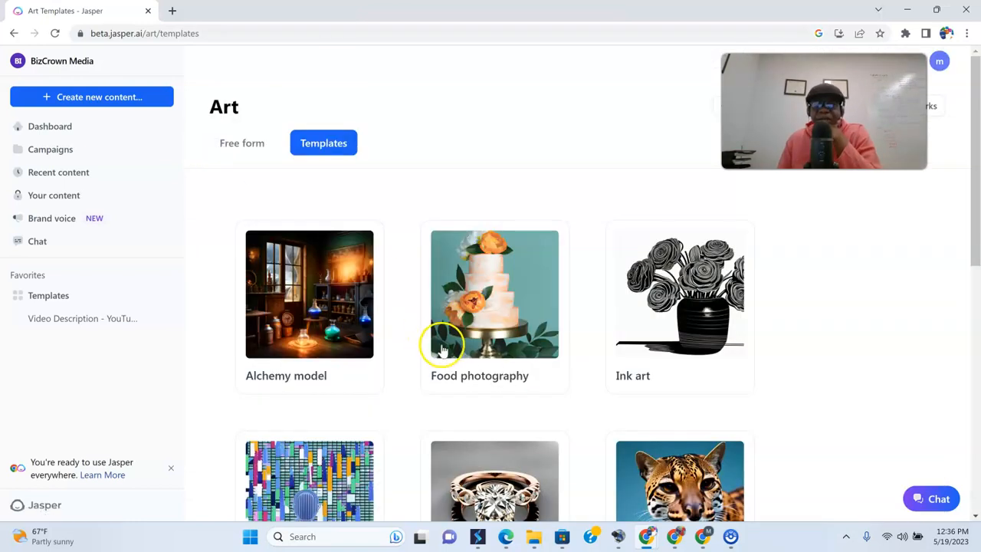
scroll(577, 373, down, 5)
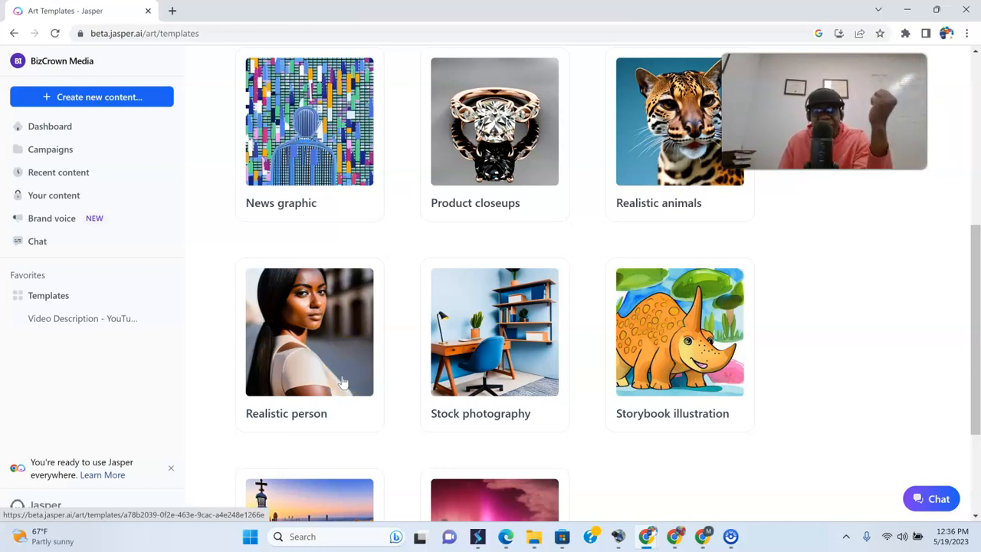
click(309, 360)
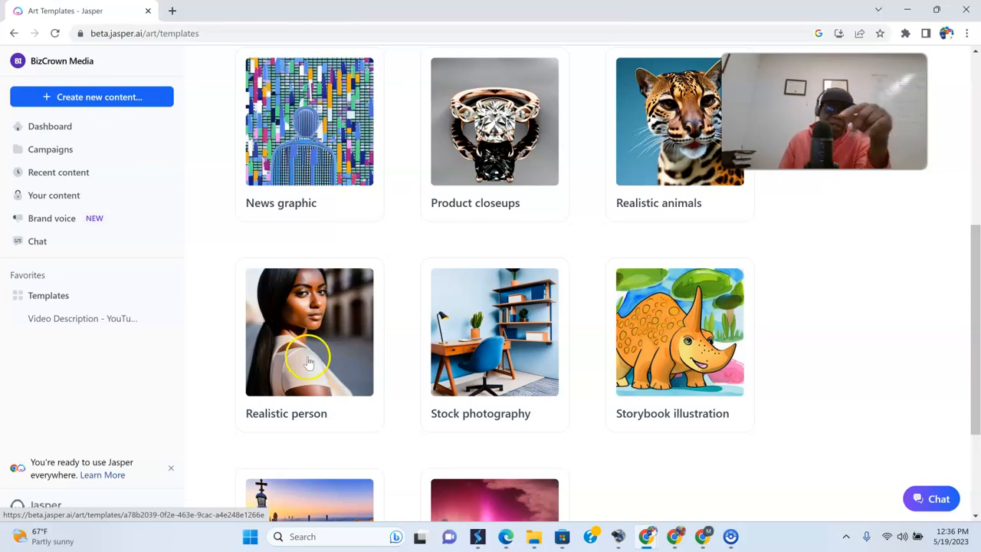
scroll(414, 406, down, 2)
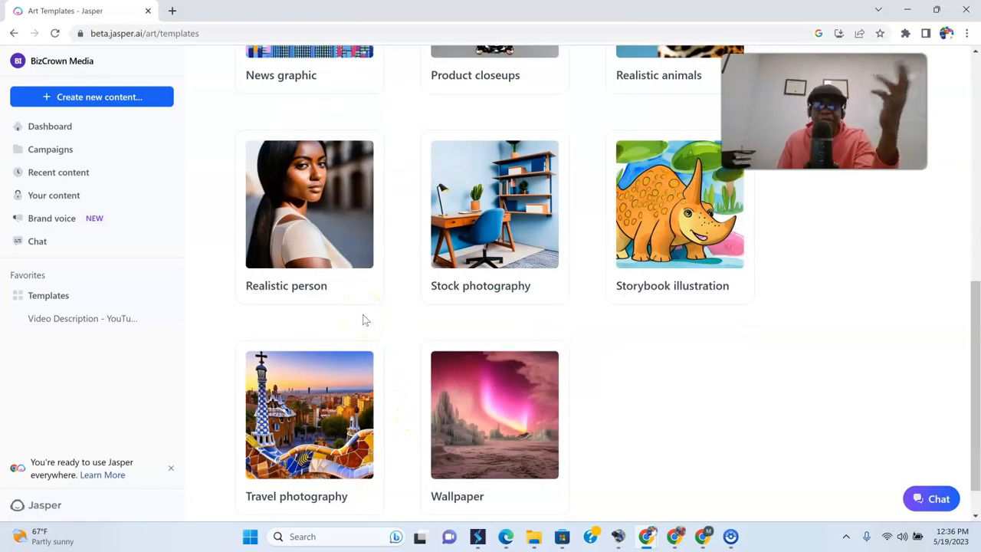
click(491, 221)
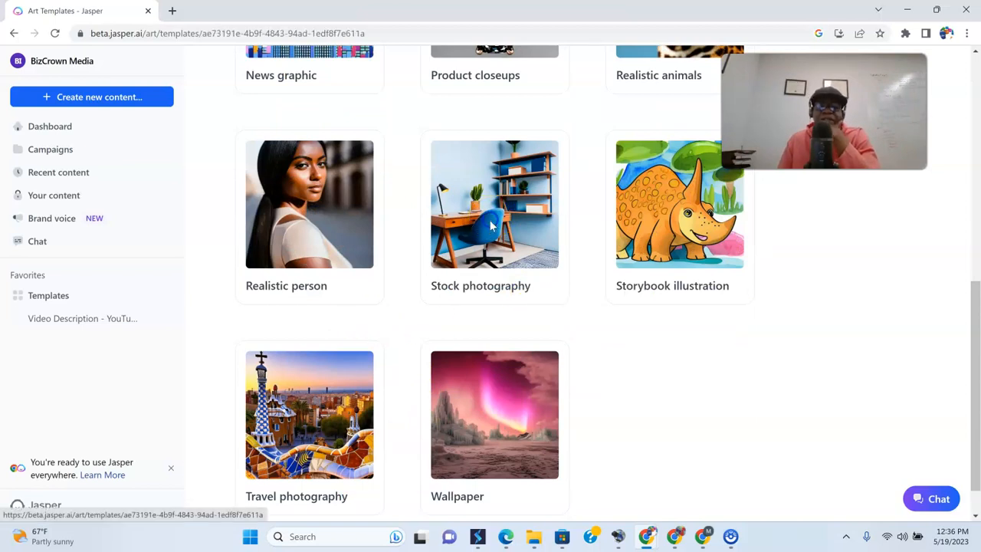
Step: Enter "A lady in red drinking coffee on the phone smiling at the computer with her assistant in red at the back looking excited and drinking coffee too"
click(348, 330)
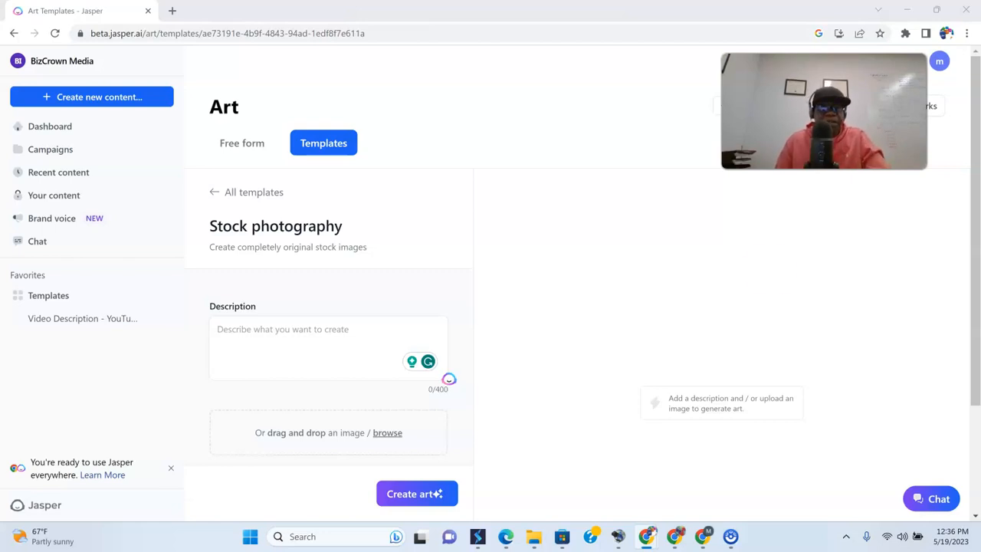
click(232, 336)
text(A lady in red drinking coffee on the phone smiling at the computer with her assistant in red the back looking excited and drinking coffee too)
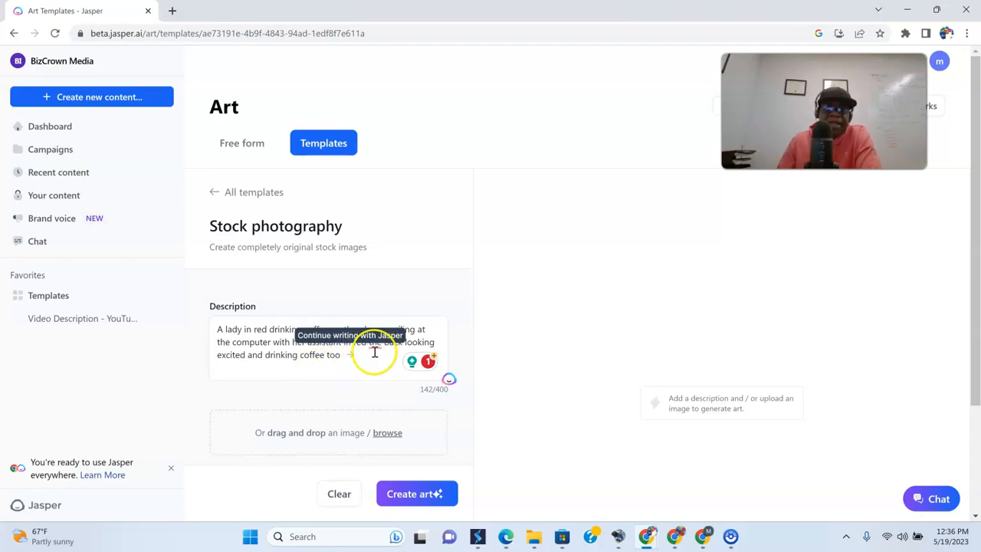
mouse_move(373, 343)
click(375, 376)
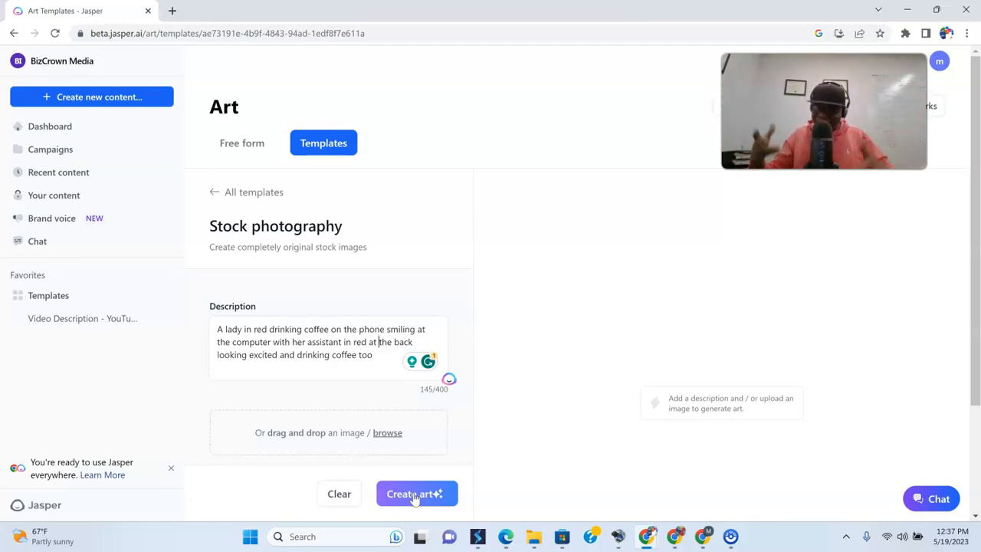
Step: Try to create the Stock photography art, reload the page and try again with the same description
click(414, 494)
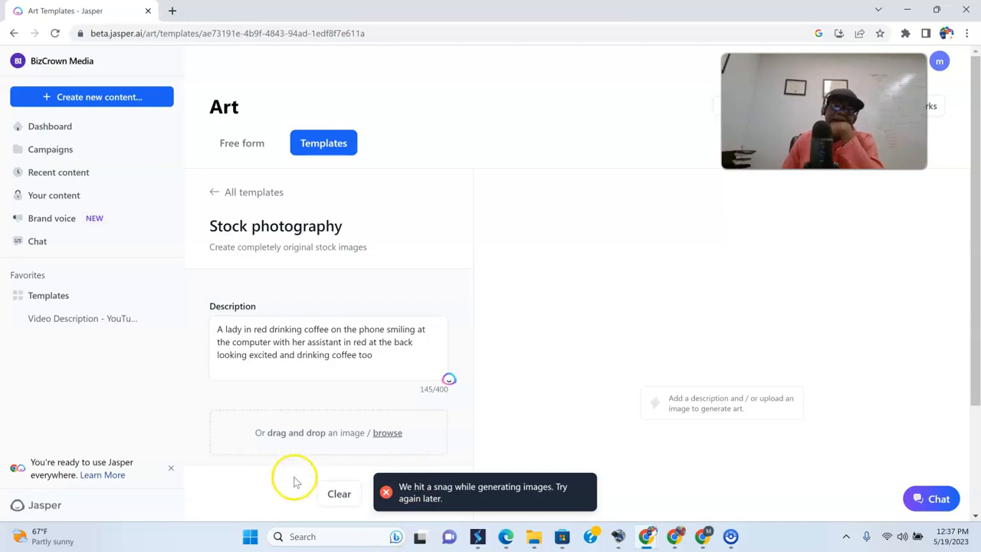
drag(373, 355, 199, 321)
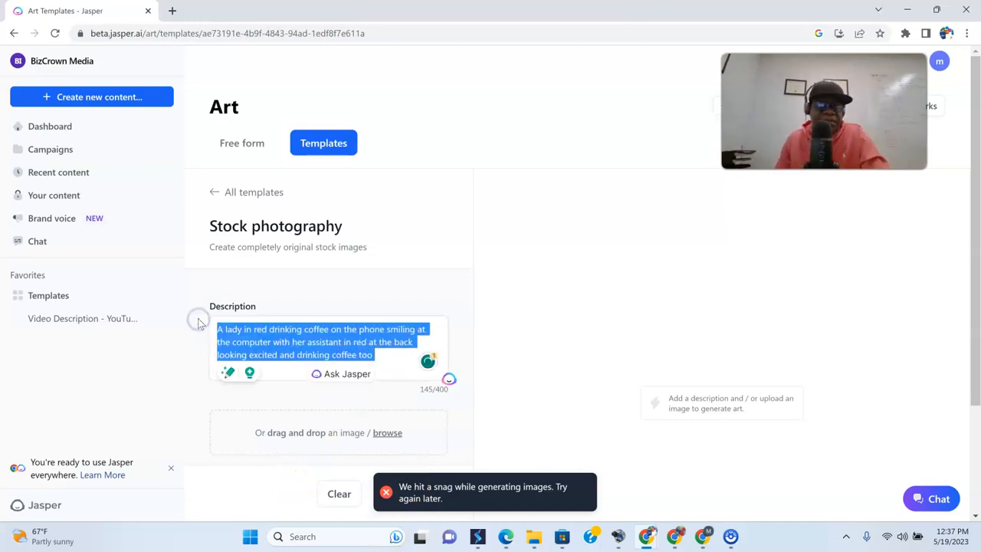
click(55, 40)
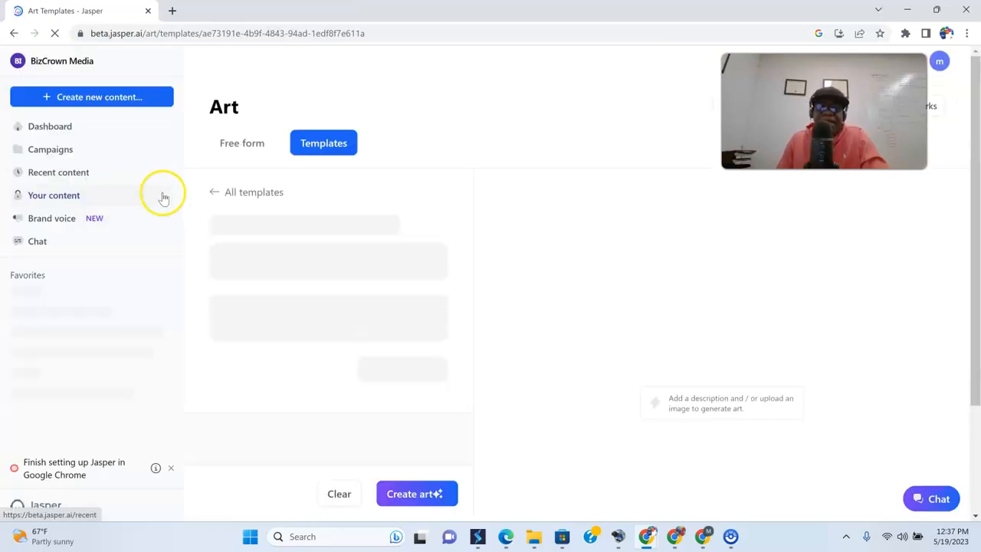
scroll(254, 265, down, 2)
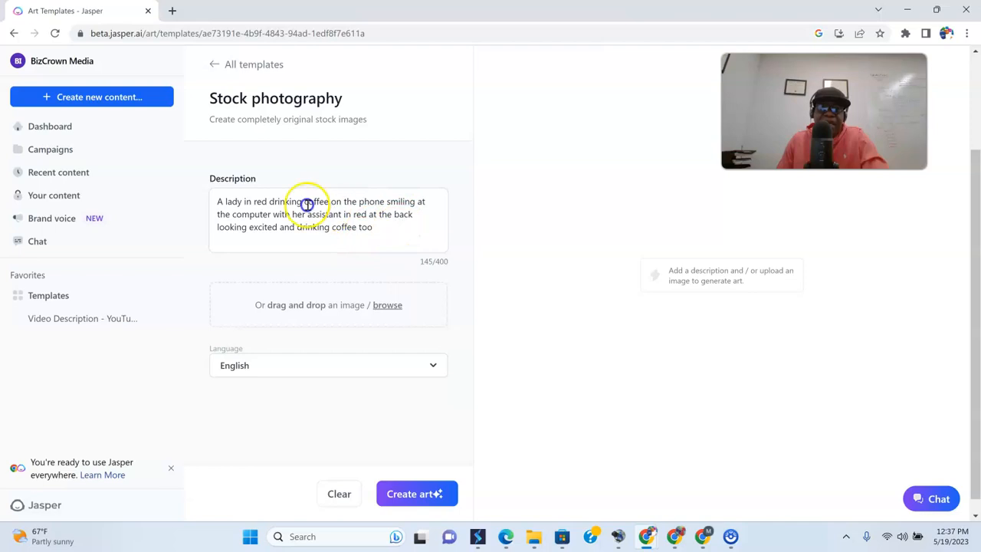
drag(374, 227, 194, 191)
click(428, 493)
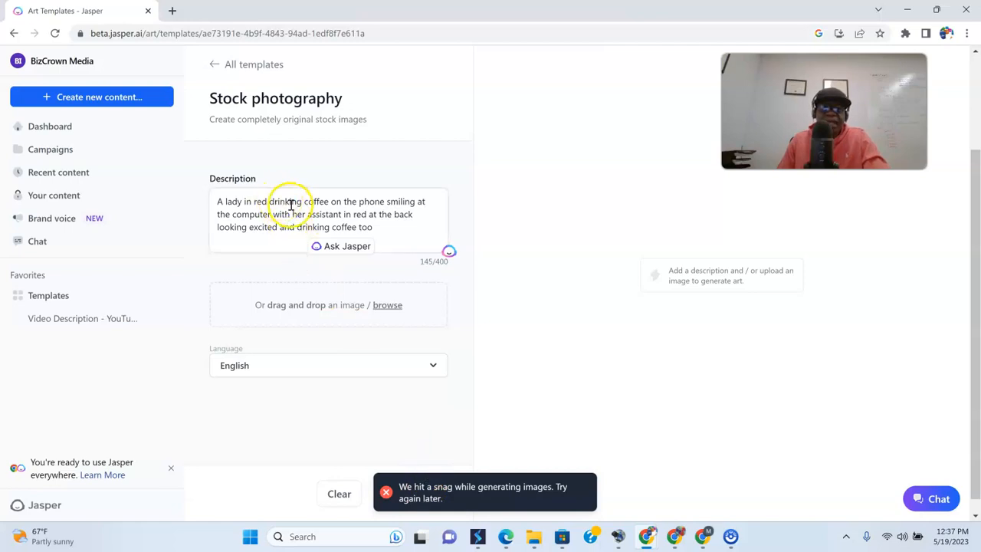
Step: Copy the full Stock photography description, shorten it to "A lady in red drinking coffee" and try to create the art
triple_click(373, 240)
key(ctrl+c)
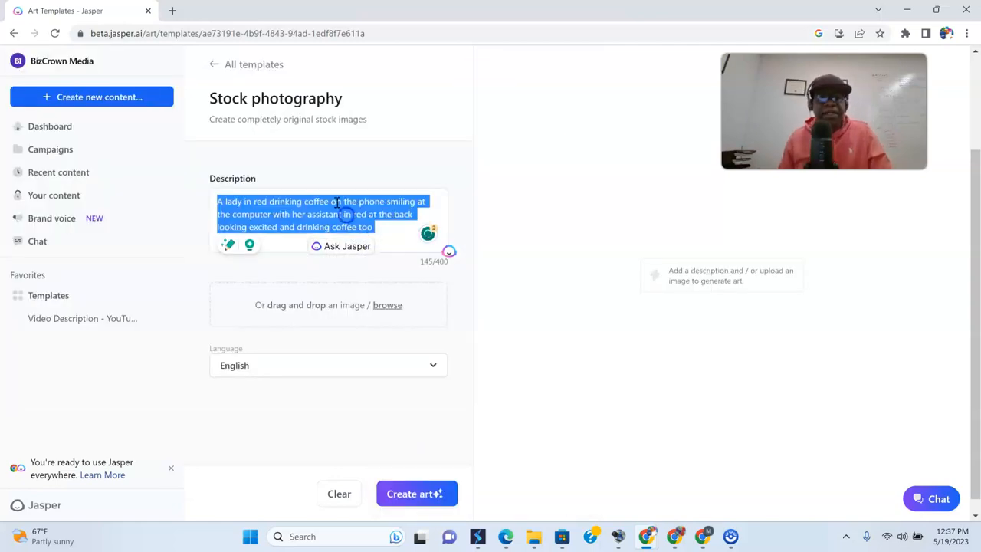
drag(332, 208, 383, 230)
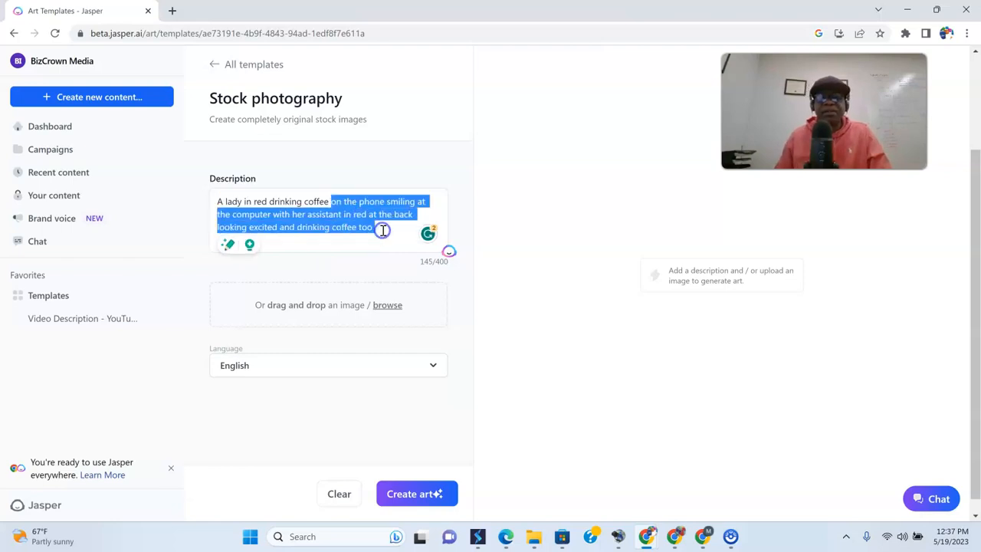
key(BackSpace)
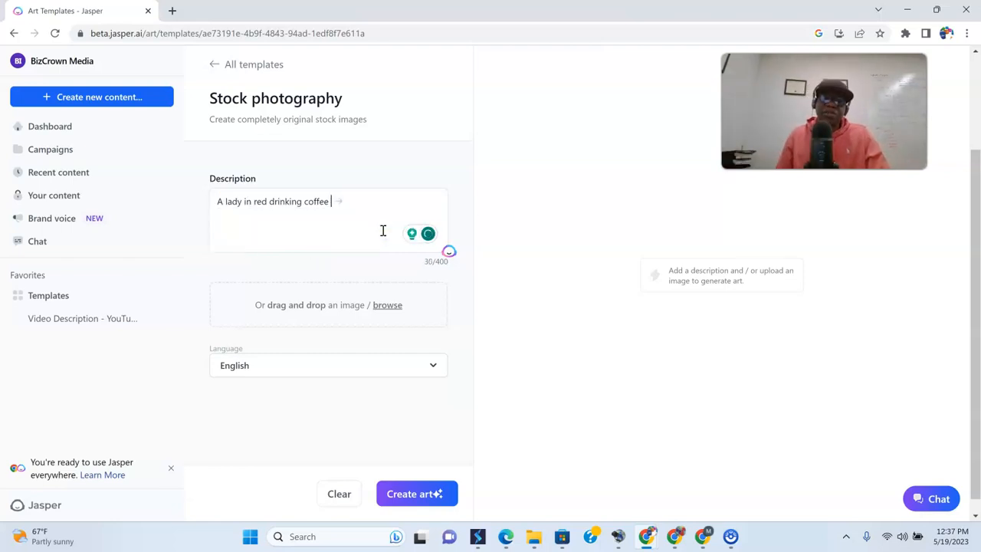
click(420, 495)
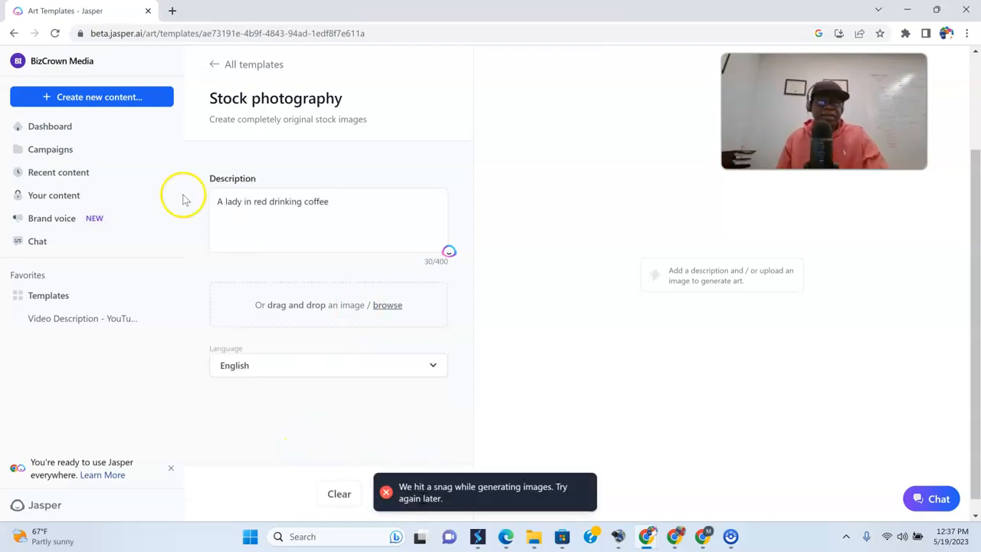
Step: Return to the template list and open the Storybook illustration template
click(213, 66)
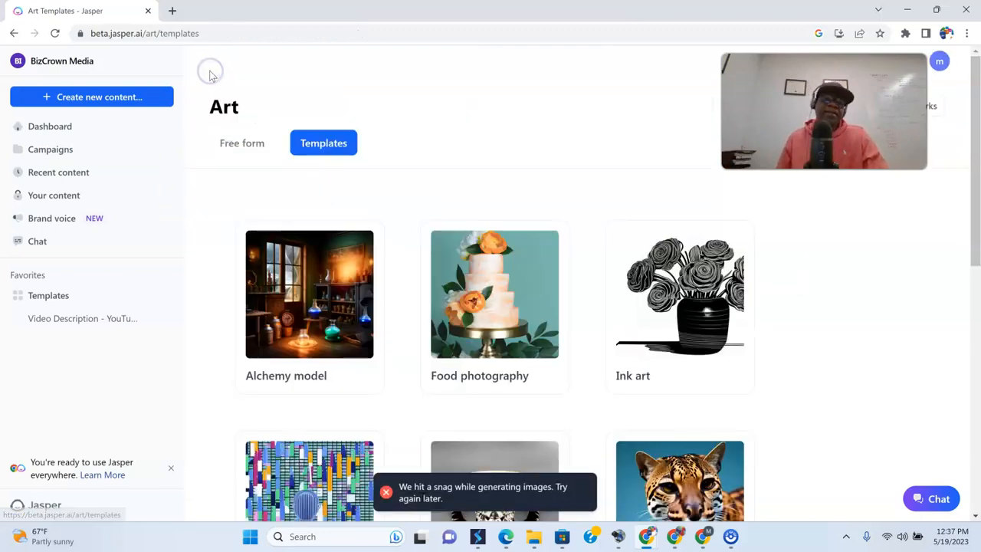
scroll(416, 272, down, 5)
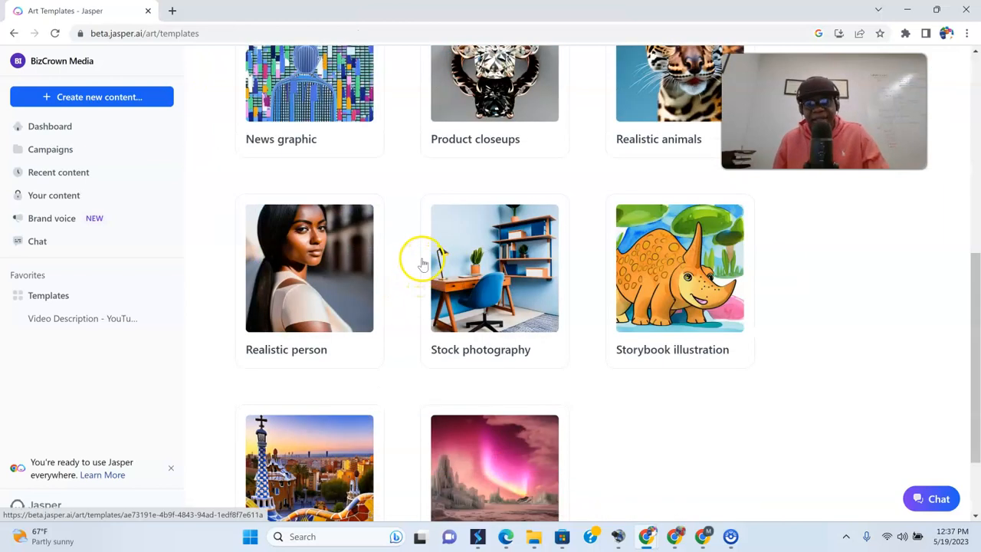
click(652, 281)
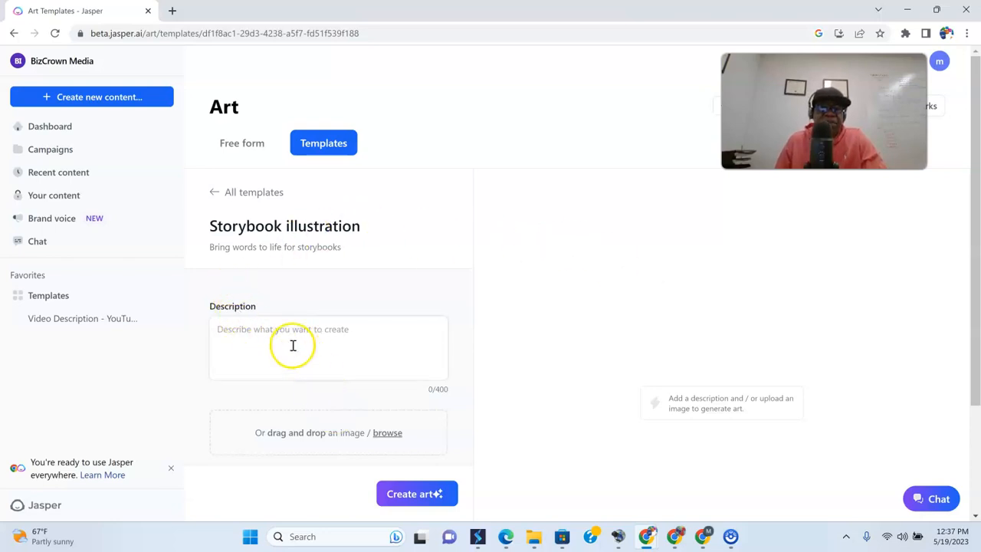
scroll(290, 346, down, 2)
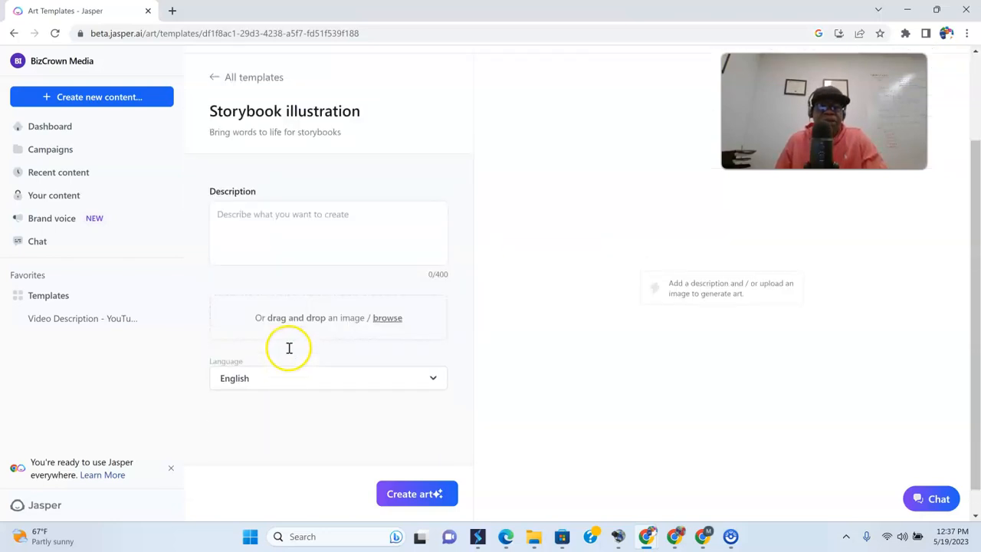
scroll(289, 347, up, 2)
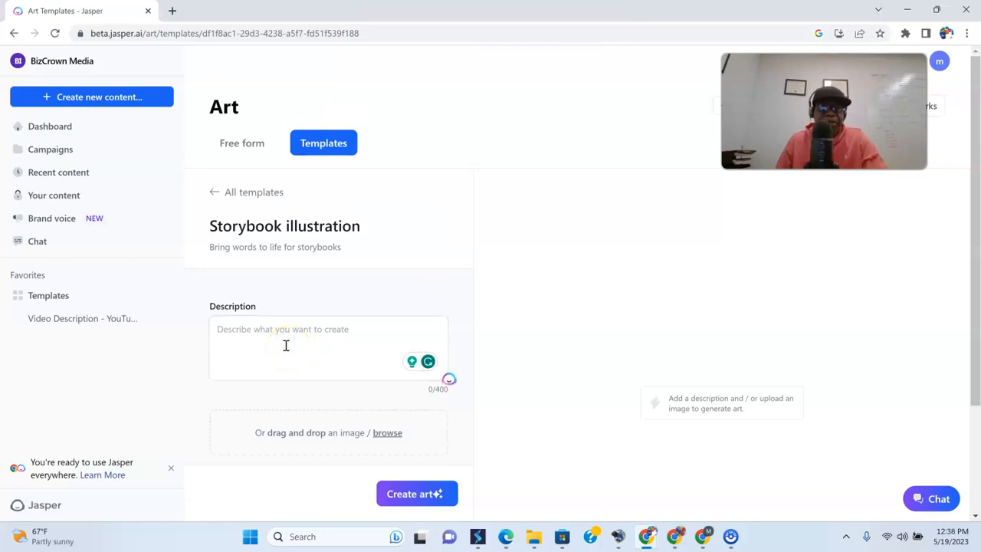
Step: Paste the copied full description of the lady in red and her assistant, and create the Storybook illustration art
click(286, 345)
key(ctrl+v)
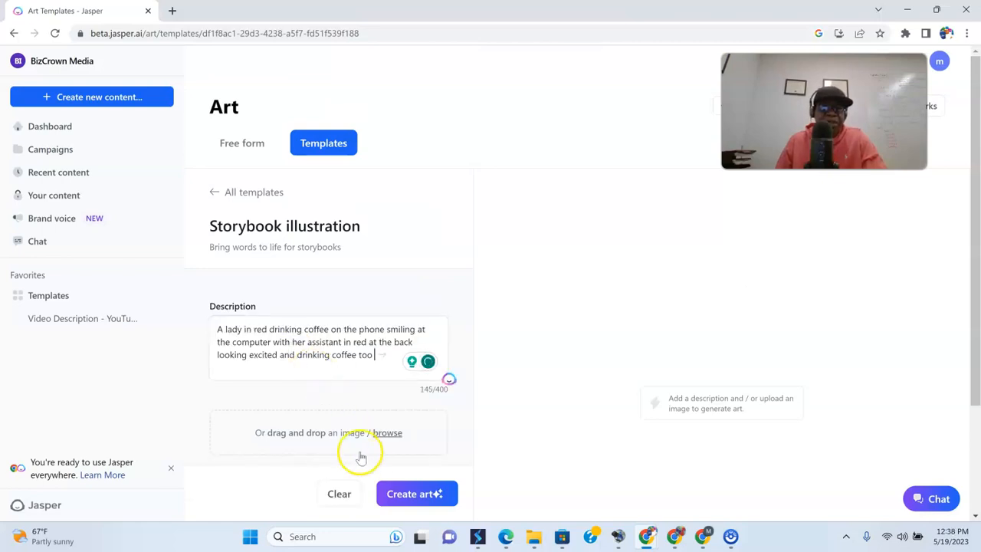
click(393, 493)
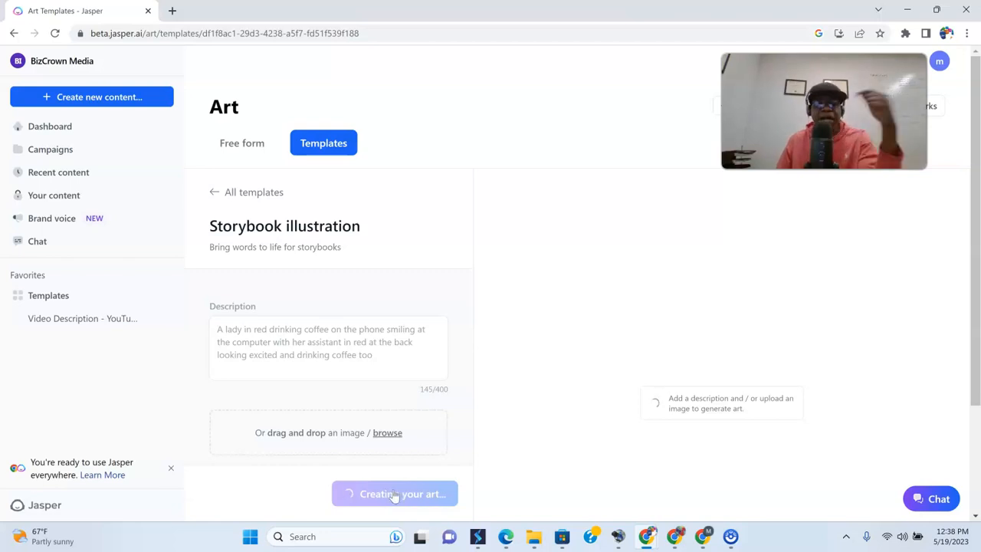
Step: Review the four storybook illustrations and generate another set from the same description
scroll(706, 404, down, 2)
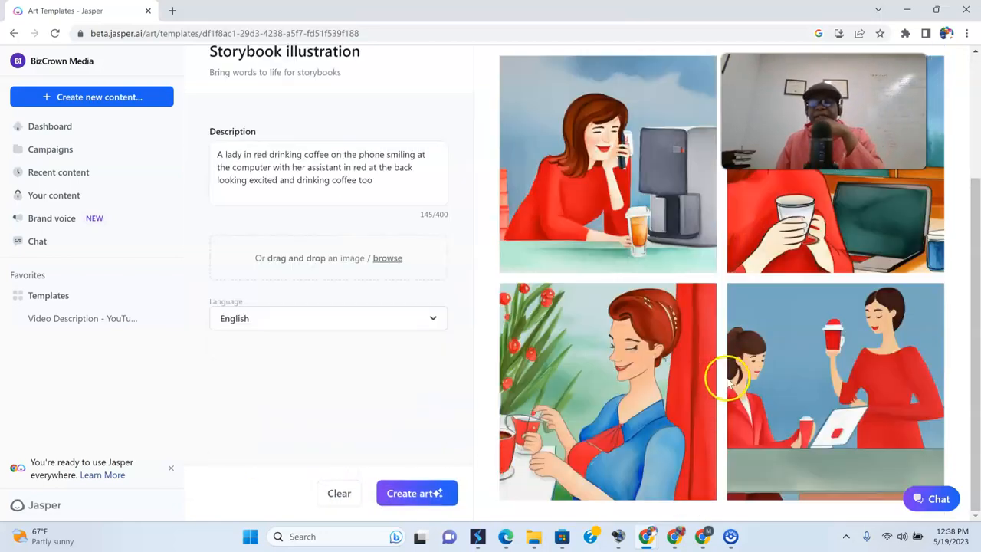
scroll(466, 322, up, 2)
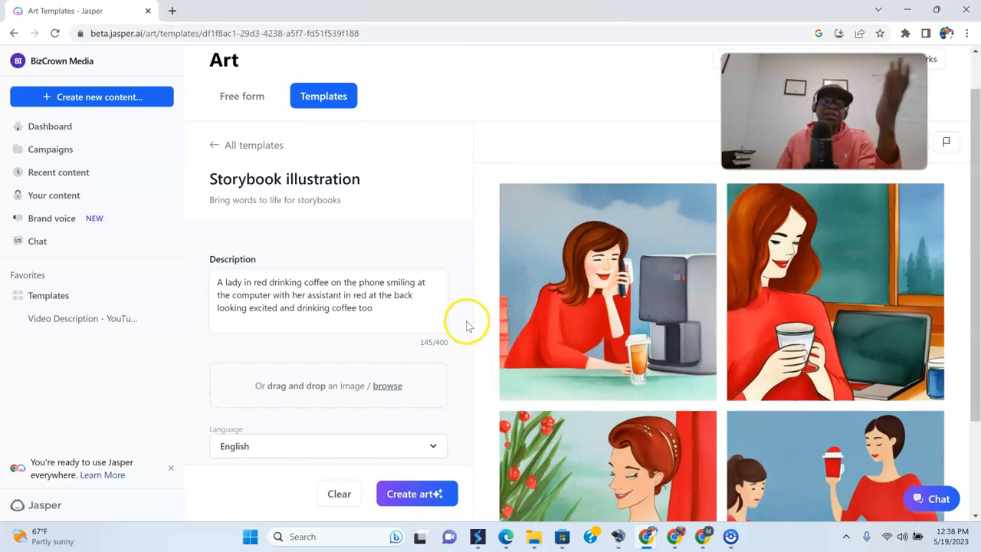
scroll(736, 345, down, 2)
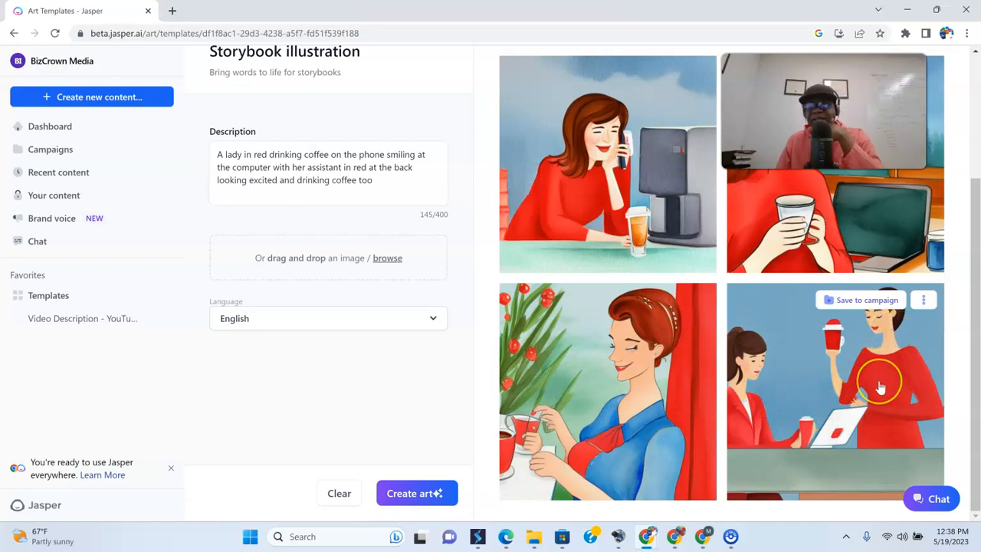
scroll(882, 391, up, 2)
scroll(879, 388, down, 1)
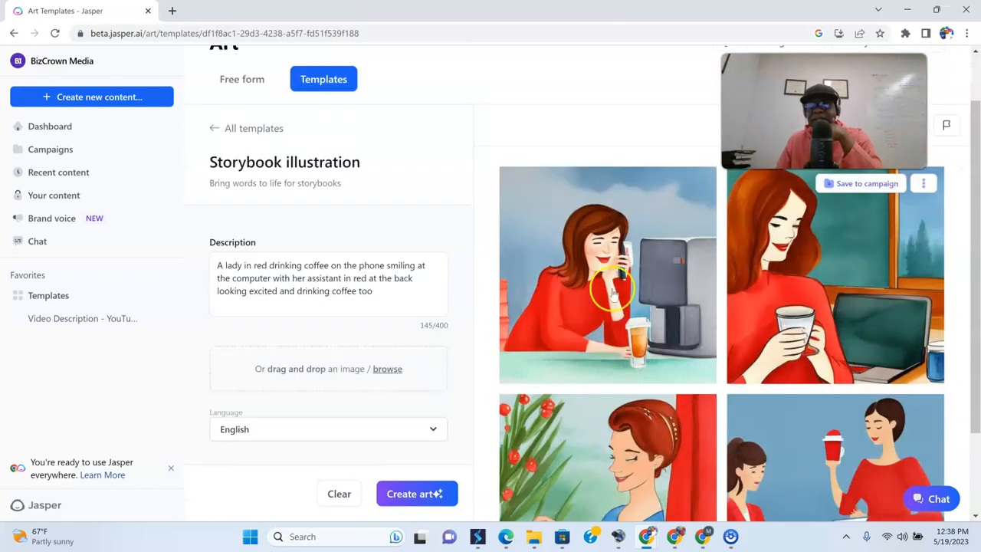
scroll(649, 337, down, 1)
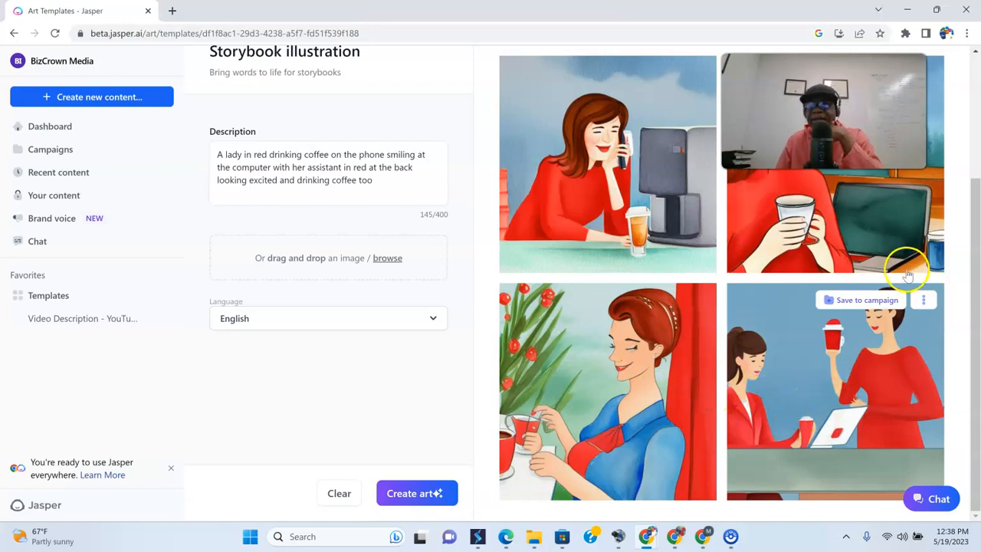
scroll(849, 399, up, 2)
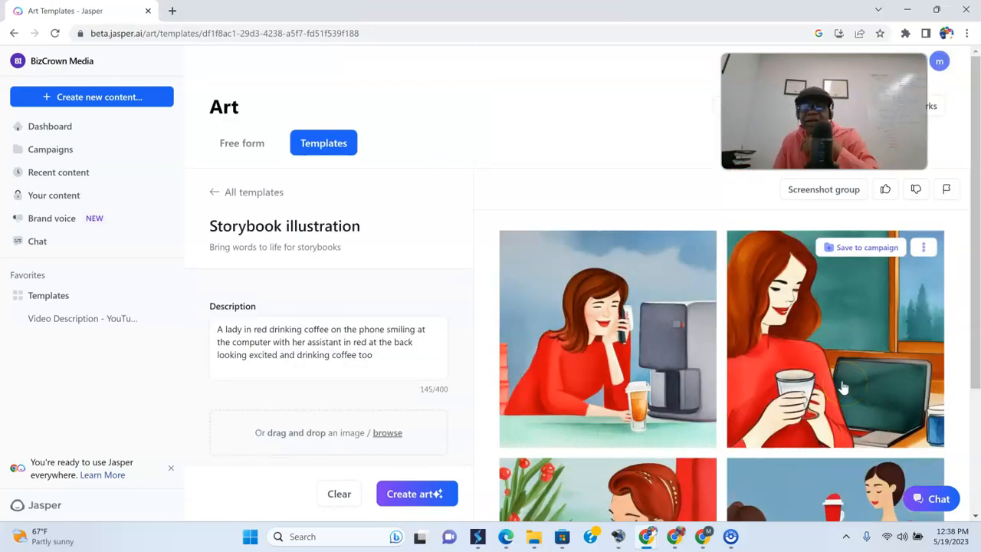
scroll(580, 376, down, 2)
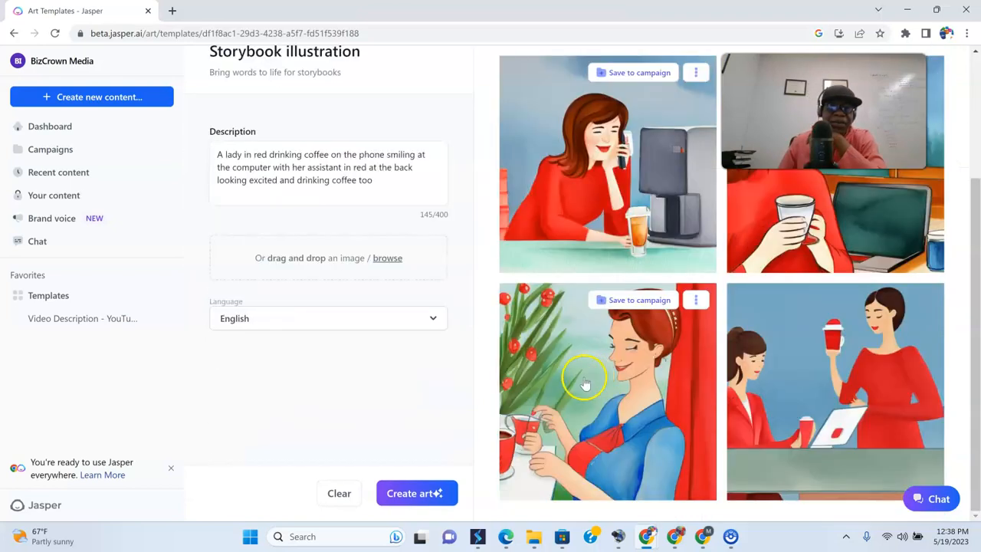
click(404, 497)
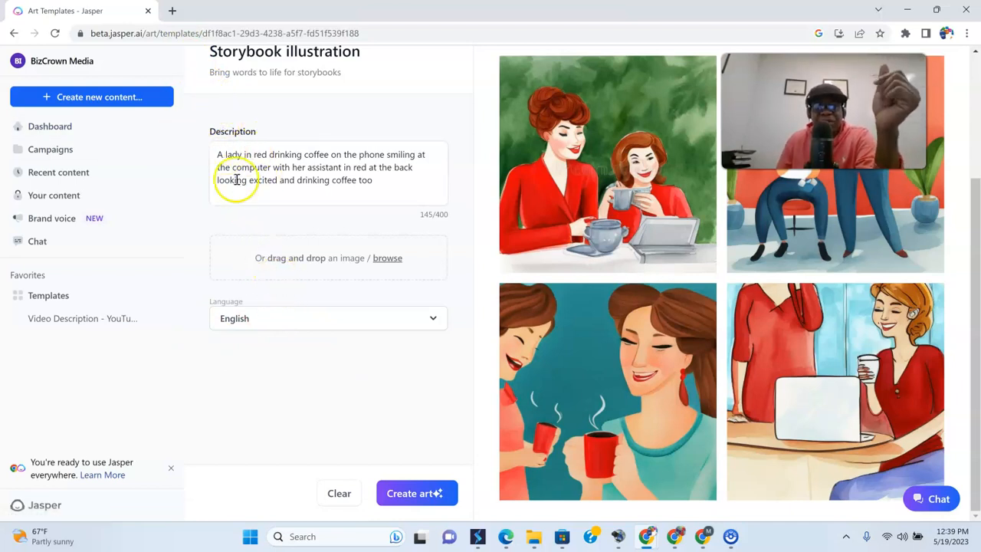
Step: Return to the template list, browse to its end and open the Wallpaper template
scroll(232, 187, up, 3)
click(215, 193)
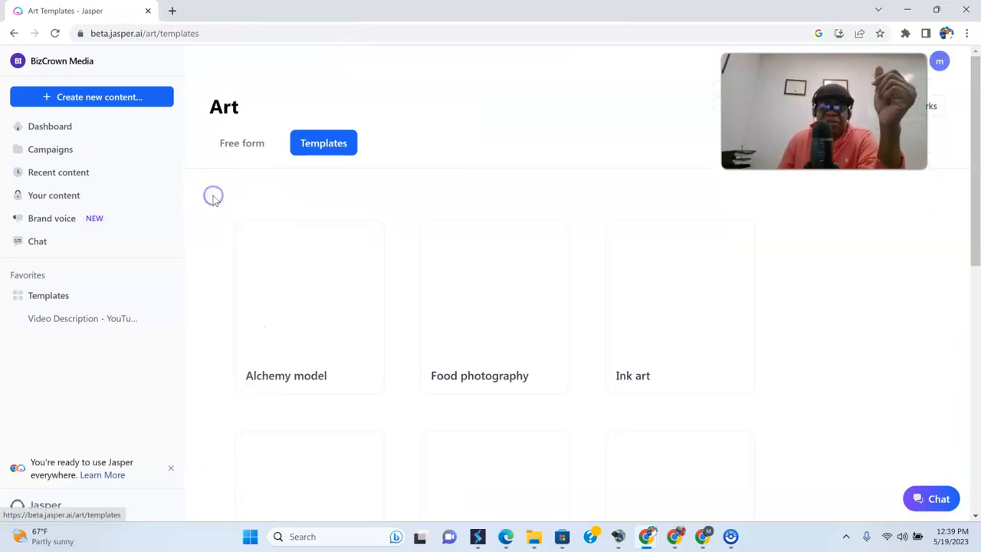
scroll(433, 330, down, 3)
scroll(440, 341, down, 3)
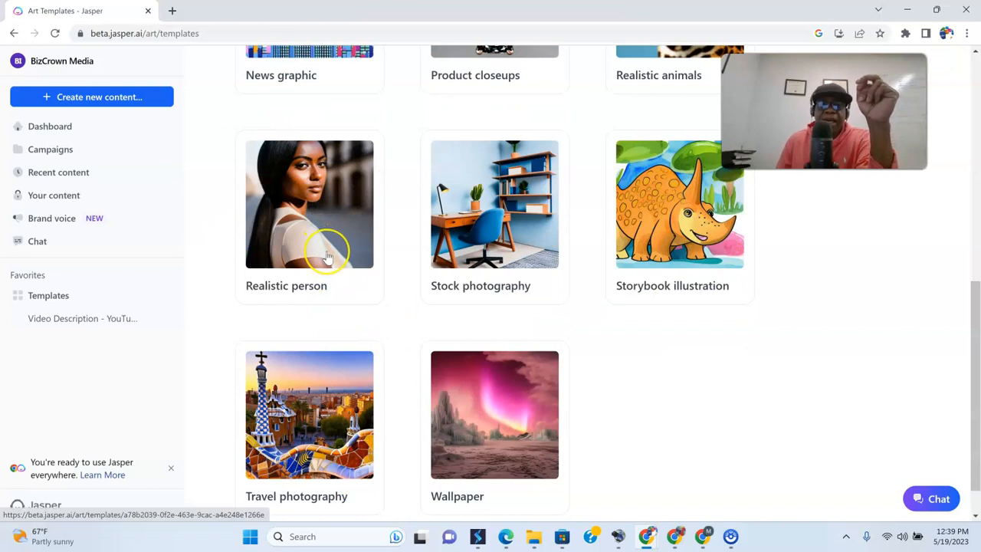
scroll(368, 299, down, 1)
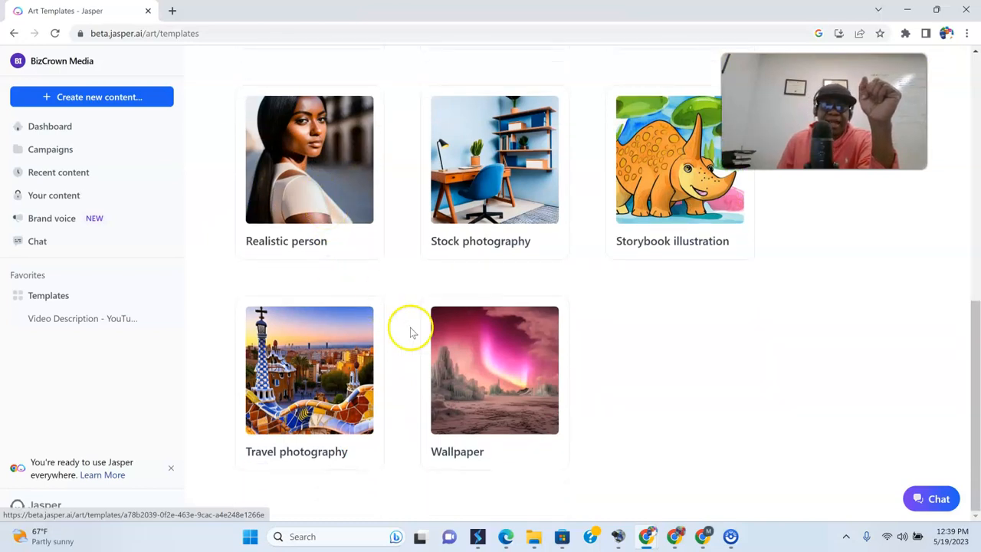
click(468, 391)
Step: Paste the copied full description of the lady in red and her assistant, and try to create the Wallpaper art
click(376, 351)
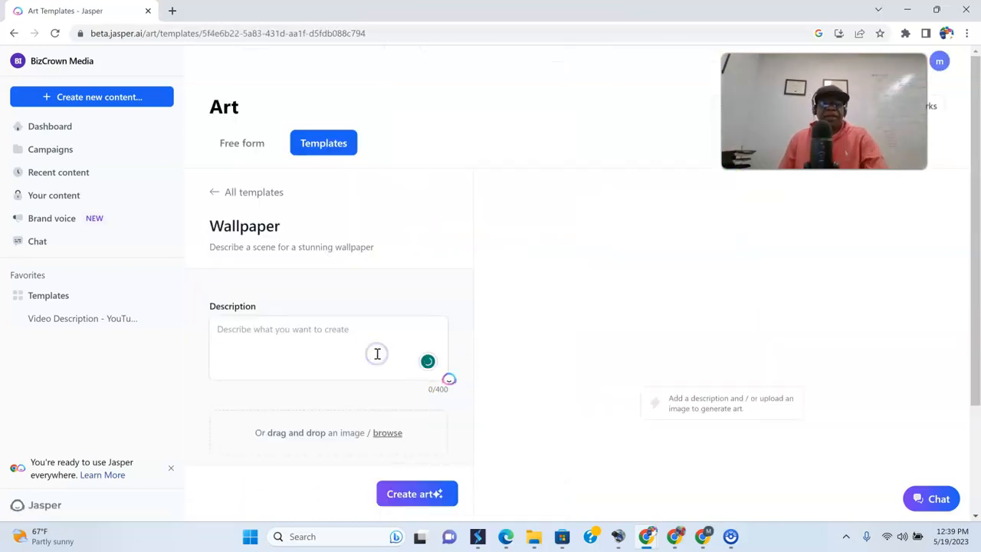
key(ctrl+v)
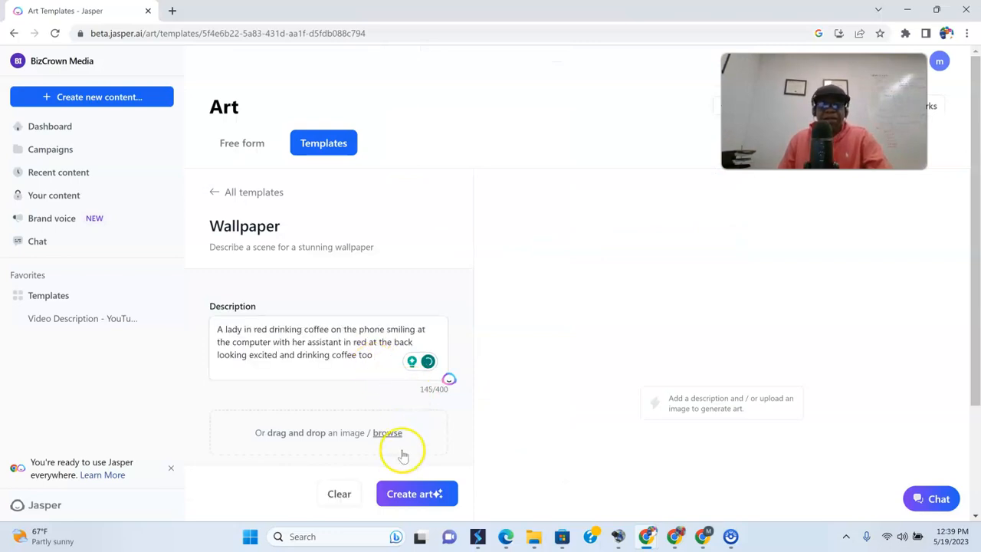
click(398, 494)
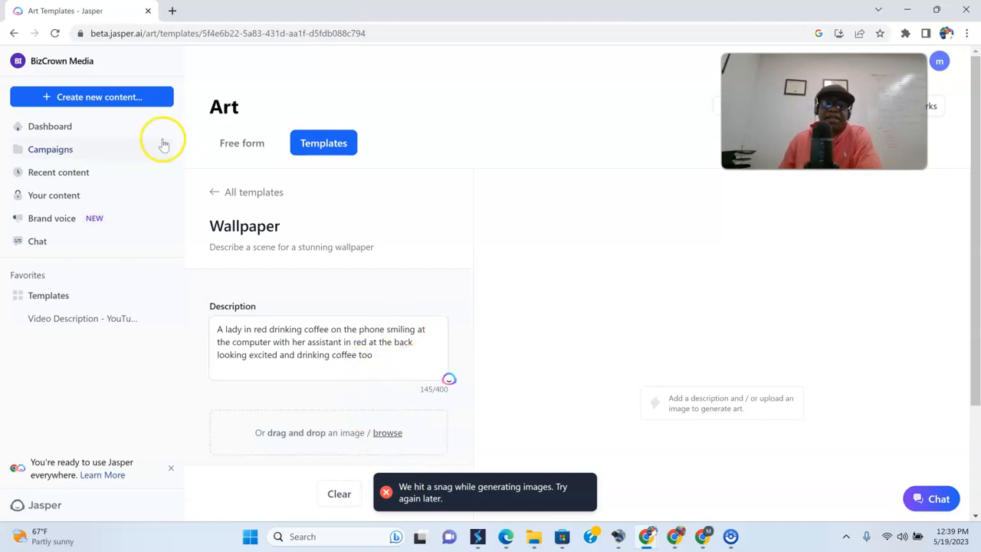
Step: Reload the Wallpaper page, shorten the description to "A lady in red drinking coffee" and try to create the art again
click(55, 34)
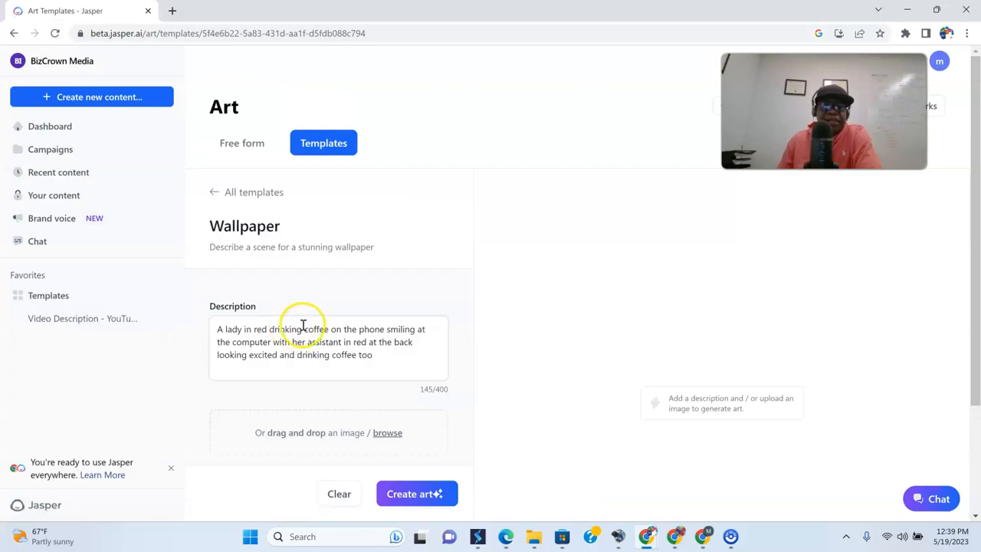
drag(303, 329, 449, 383)
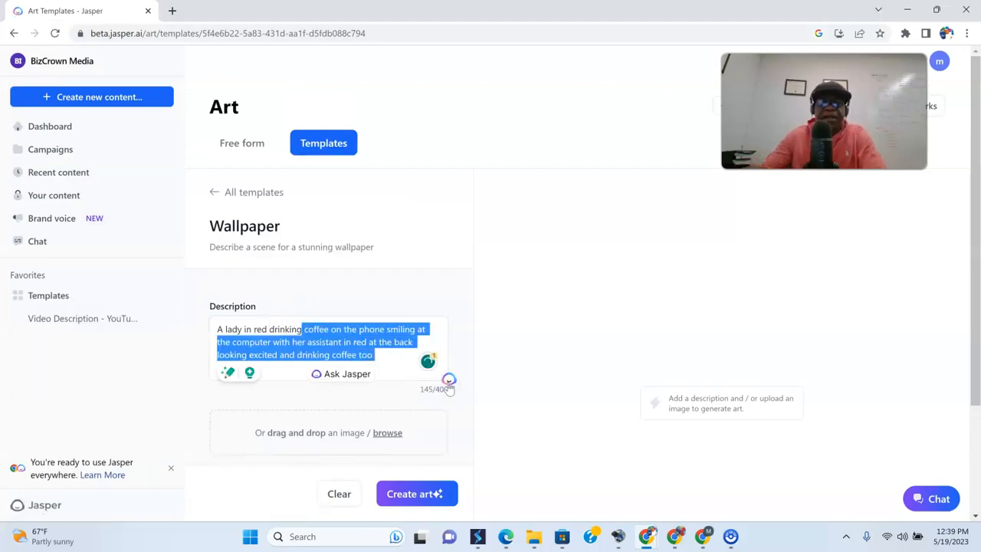
click(340, 341)
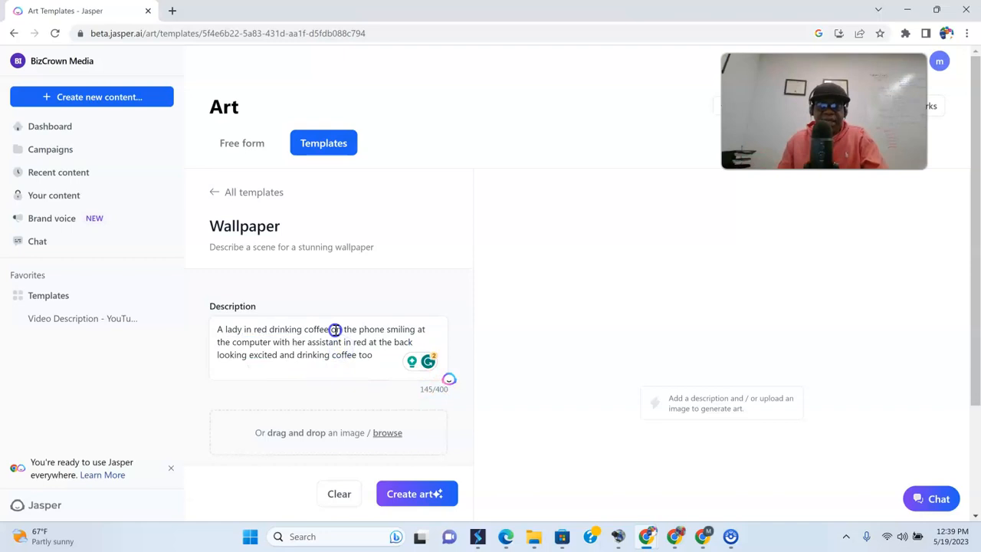
drag(335, 329, 389, 387)
key(BackSpace)
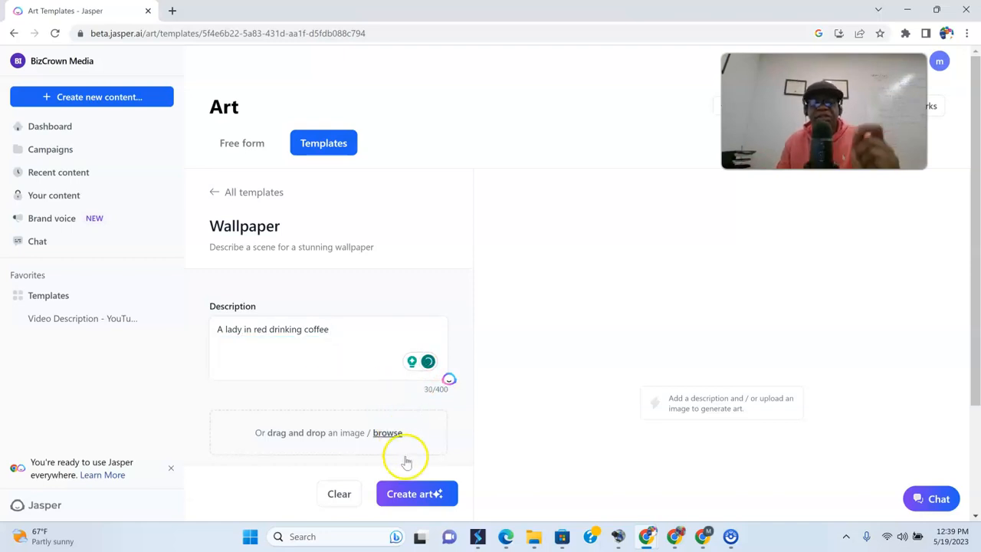
key(BackSpace)
click(411, 495)
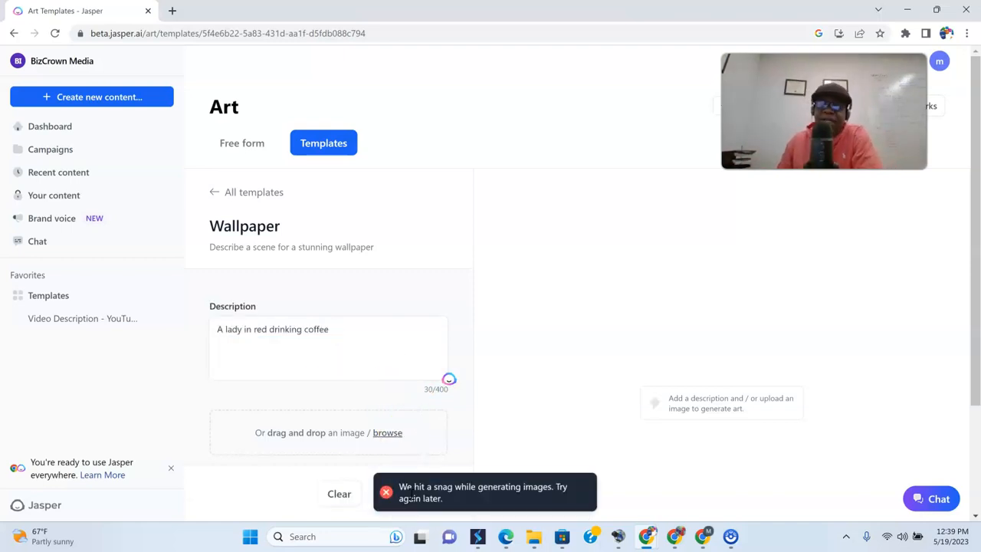
Step: Return to the template list and open the Travel photography template
click(210, 194)
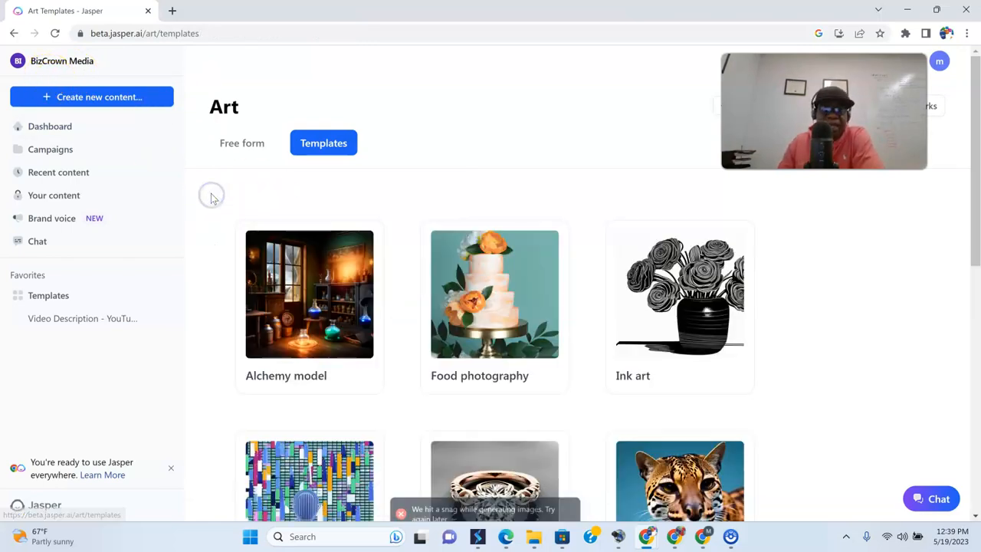
scroll(556, 261, down, 4)
scroll(556, 274, down, 3)
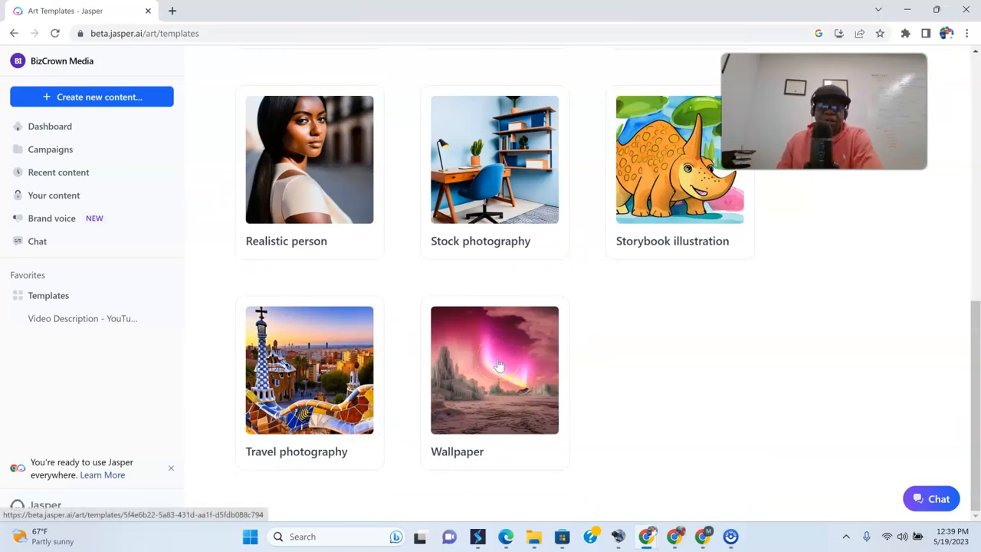
click(324, 363)
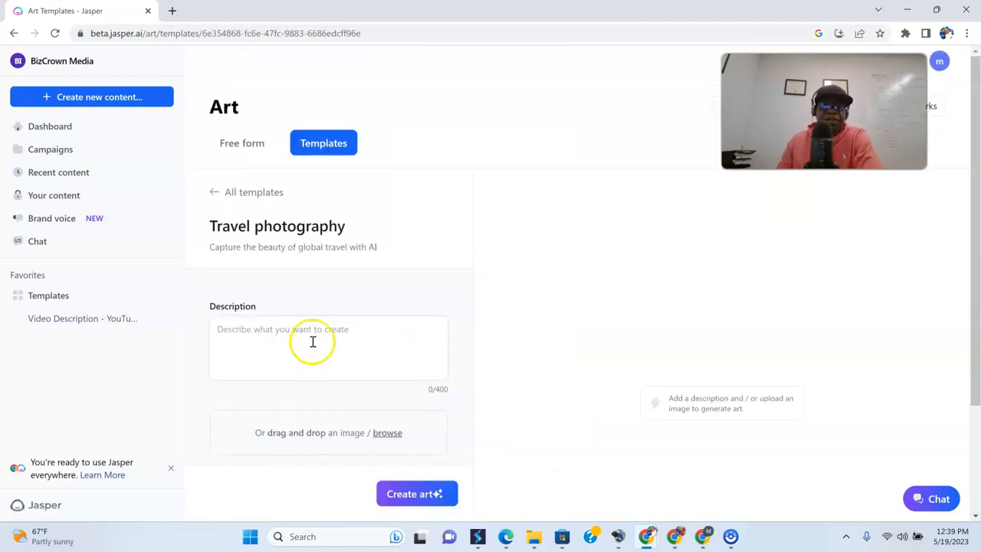
Step: Enter the full description of the lady in red and her assistant, and create the Travel photography art
click(312, 341)
text(A lady in red drinking coffee on the phone smiling at the computer with her assistant in red at the back looking excited and drinking coffee too)
click(426, 493)
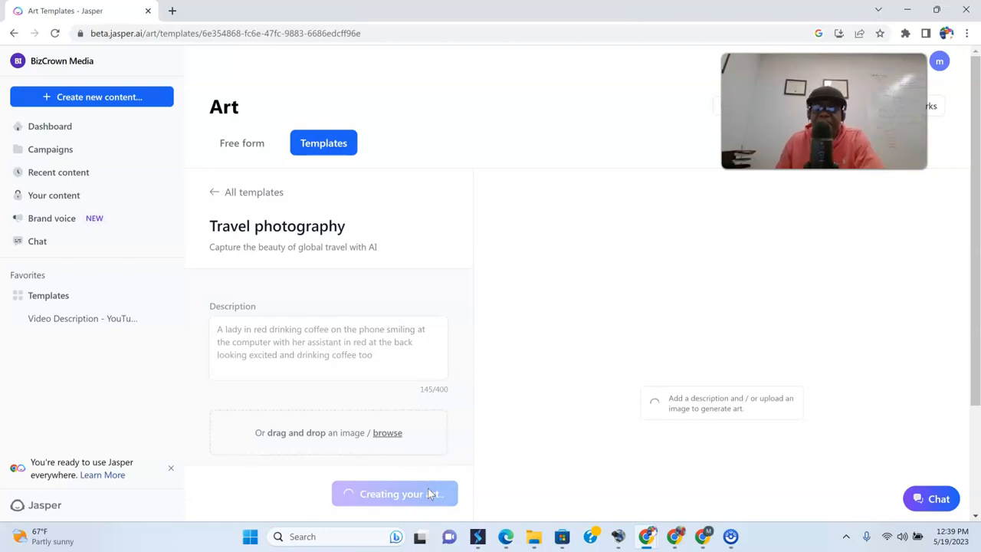
Step: Review the four Travel photography images and generate another set from the same description
scroll(763, 331, down, 2)
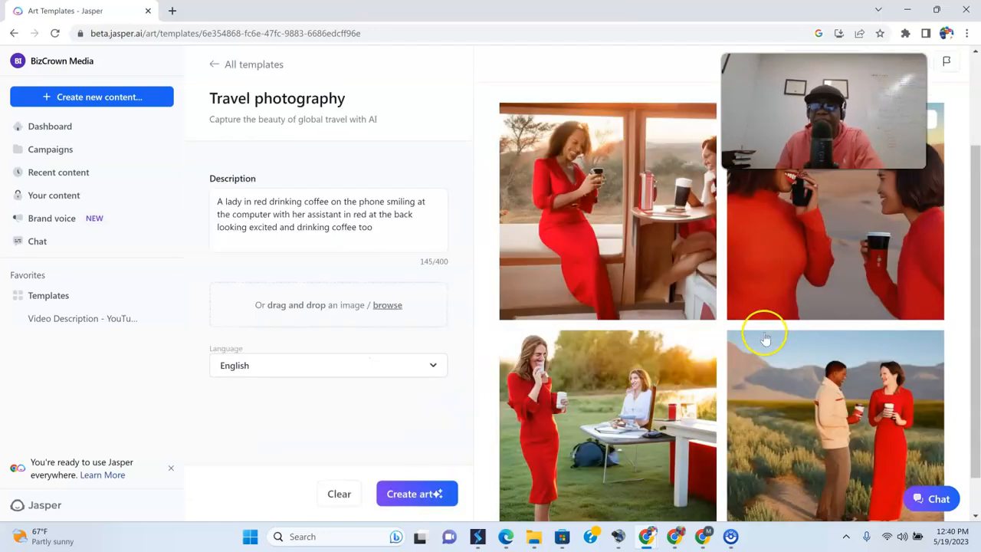
scroll(757, 400, down, 1)
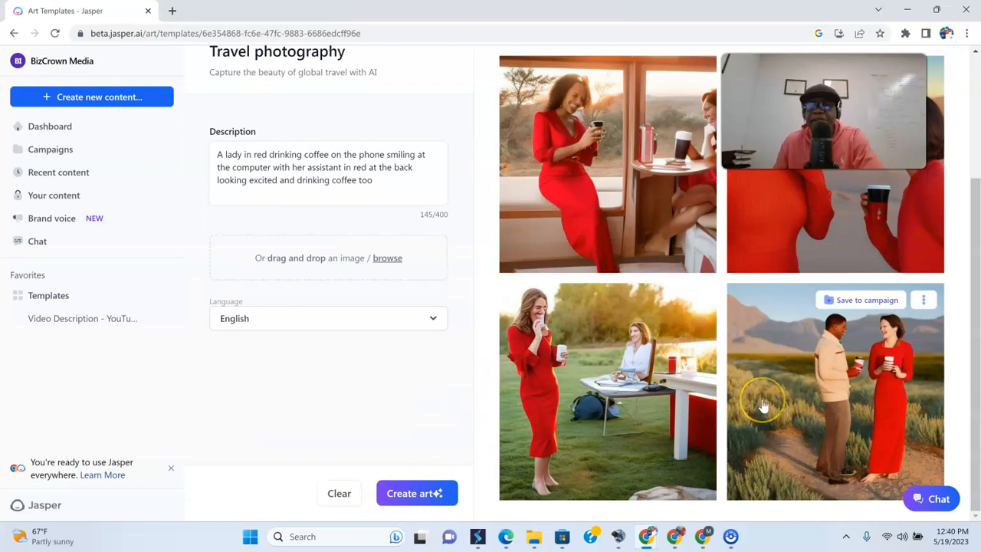
scroll(753, 401, up, 2)
click(734, 397)
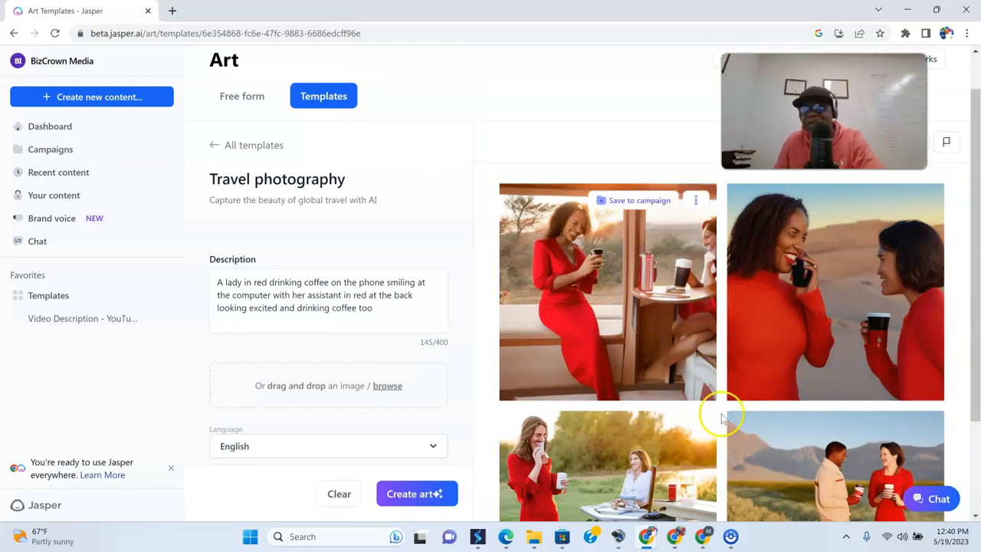
scroll(722, 414, down, 2)
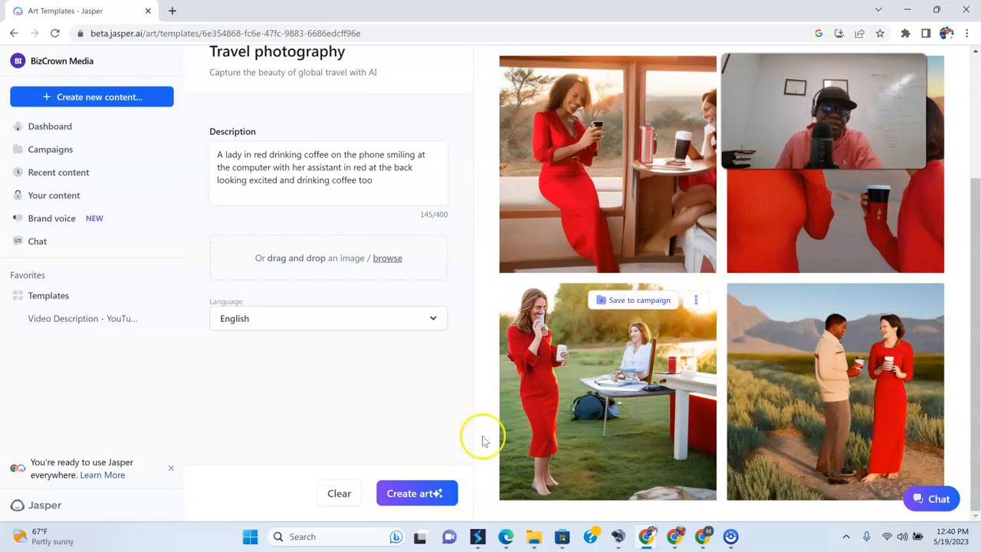
click(414, 493)
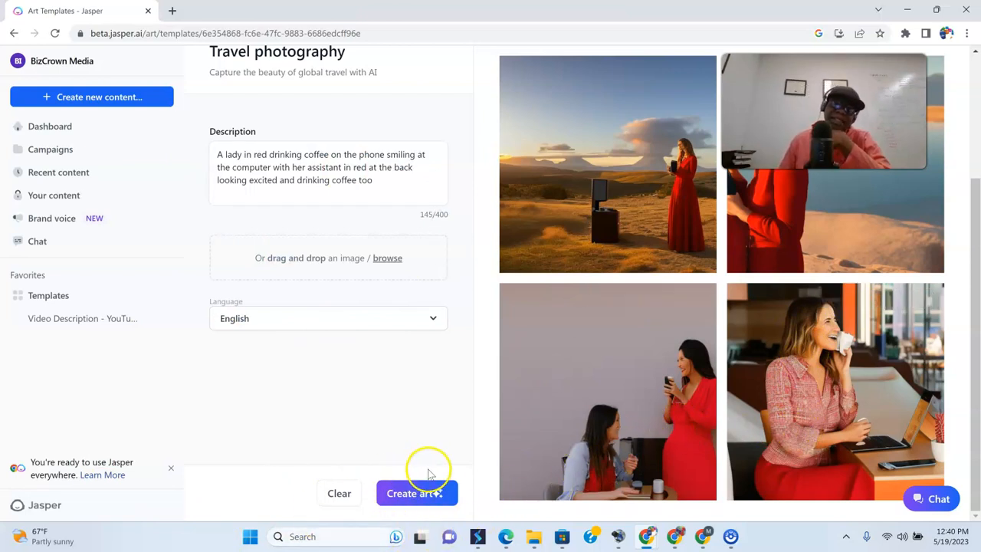
Step: Create another set of Travel photography images from the same description and review it
click(406, 494)
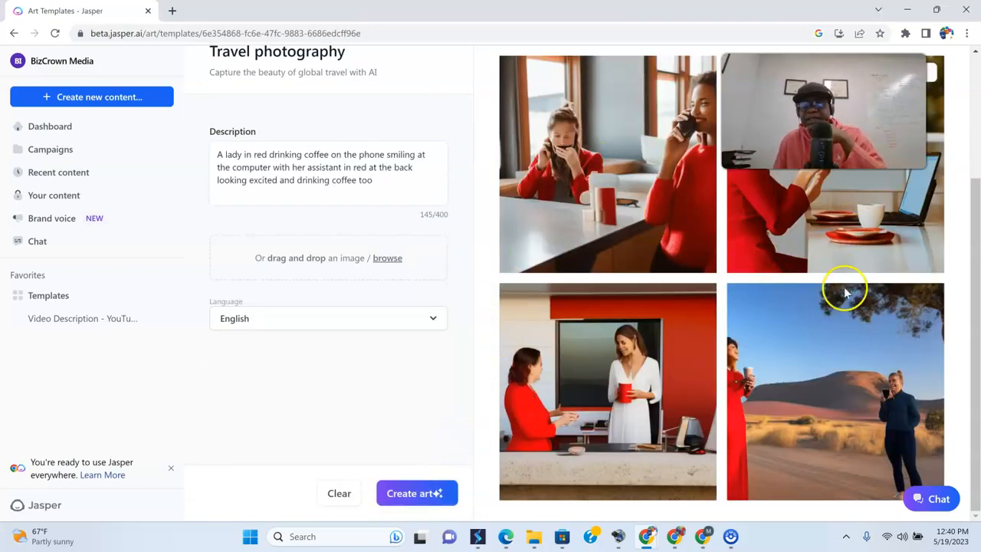
drag(797, 99, 673, 106)
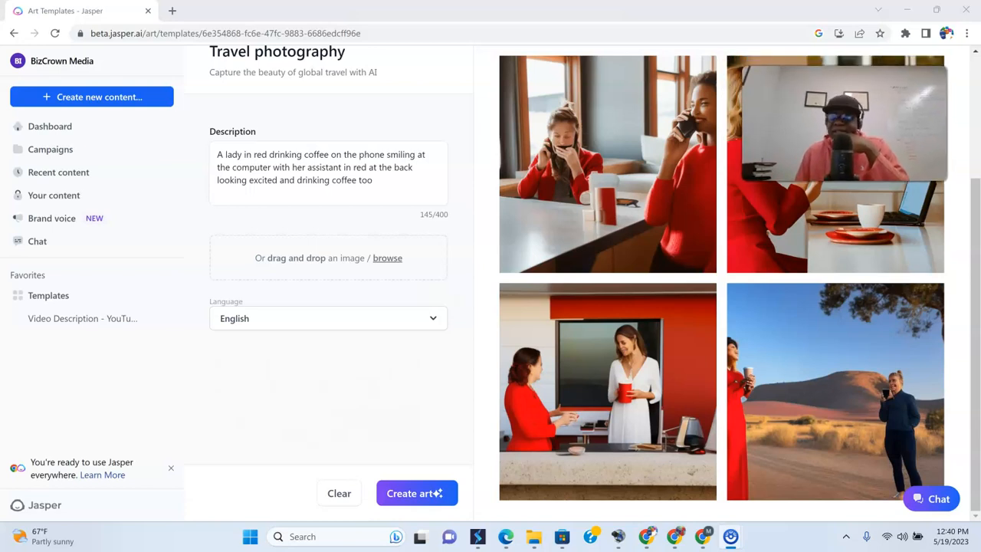
scroll(211, 203, up, 3)
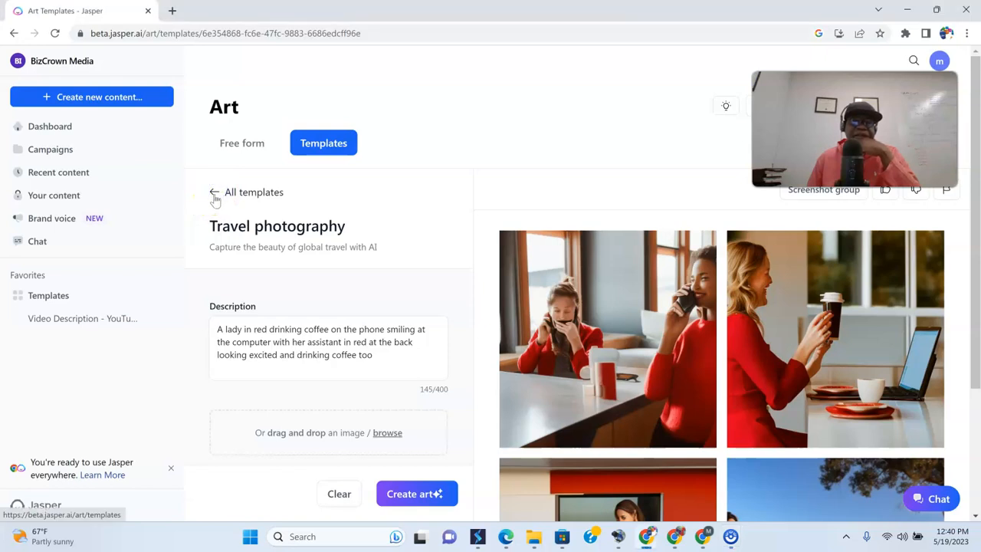
Step: Return to the template list and open the Realistic person template
click(216, 198)
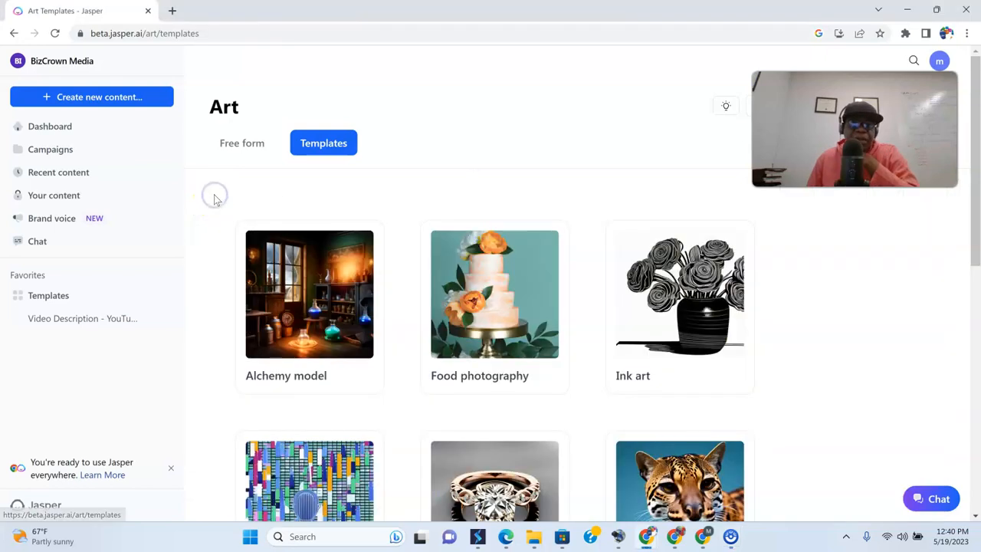
scroll(487, 332, down, 4)
scroll(491, 334, down, 2)
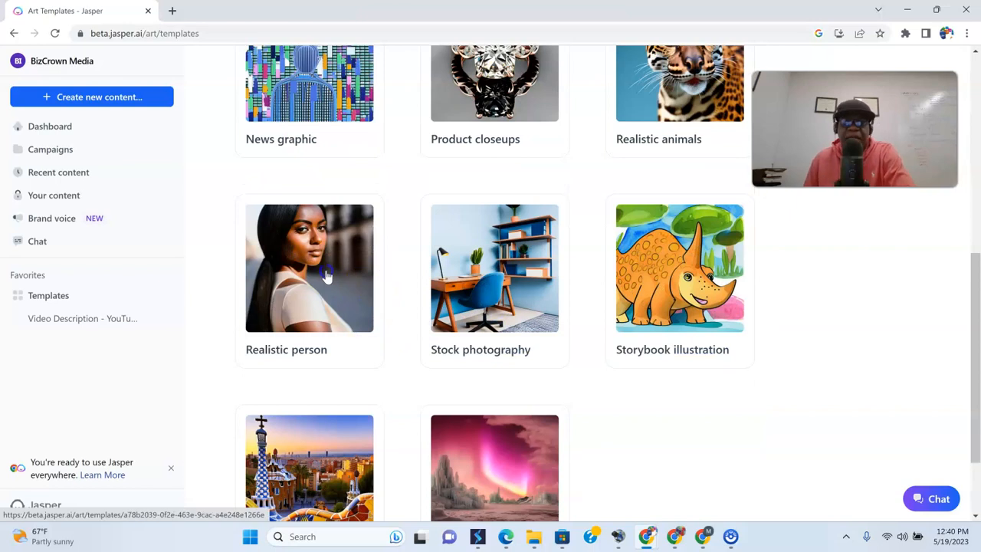
click(325, 275)
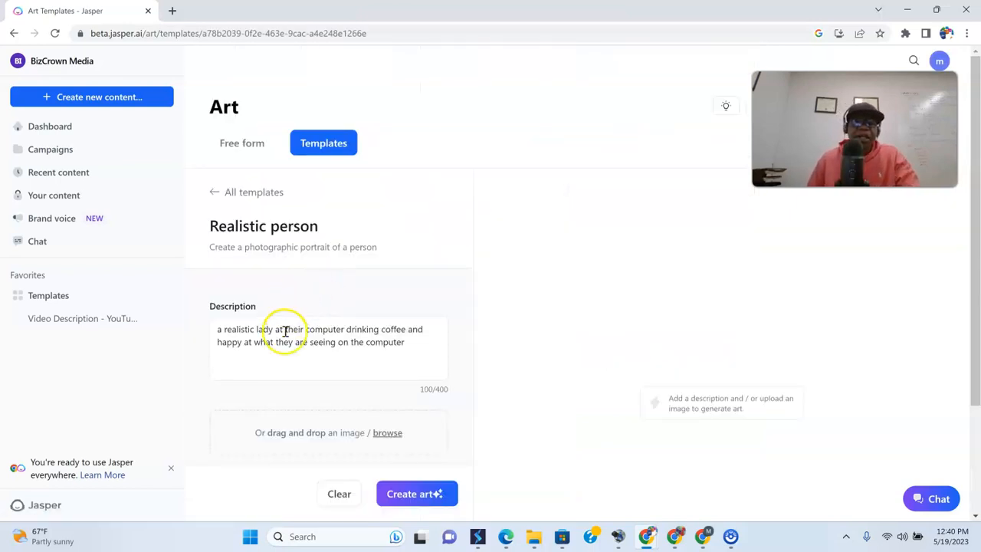
Step: Replace the description with the full prompt "A lady in red drinking coffee on the phone ... and drinking coffee too" and create the art
click(330, 342)
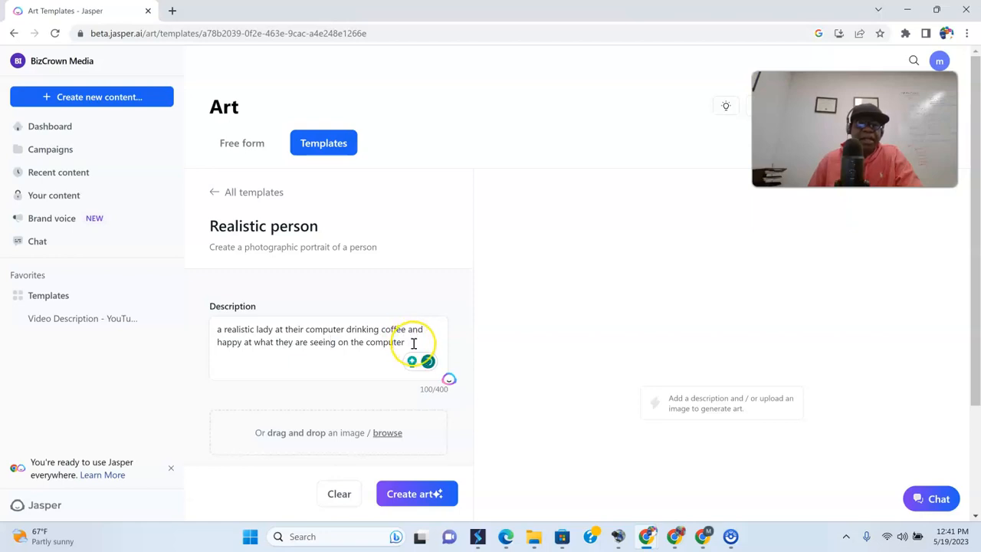
drag(413, 343, 189, 331)
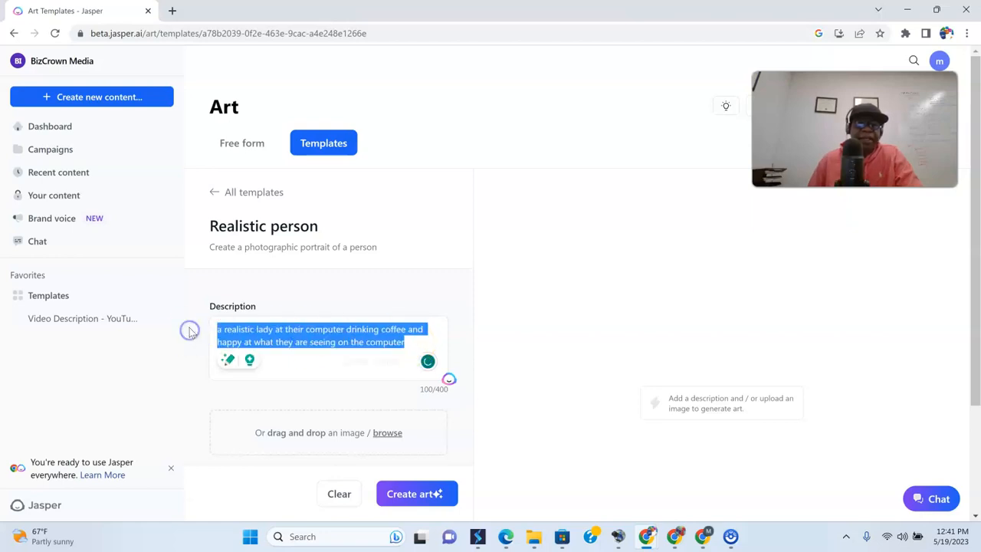
text(A lady in red drinking coffee on the phone smiling at the computer with her assistant in red at the back looking excited and drinking coffee too)
click(415, 492)
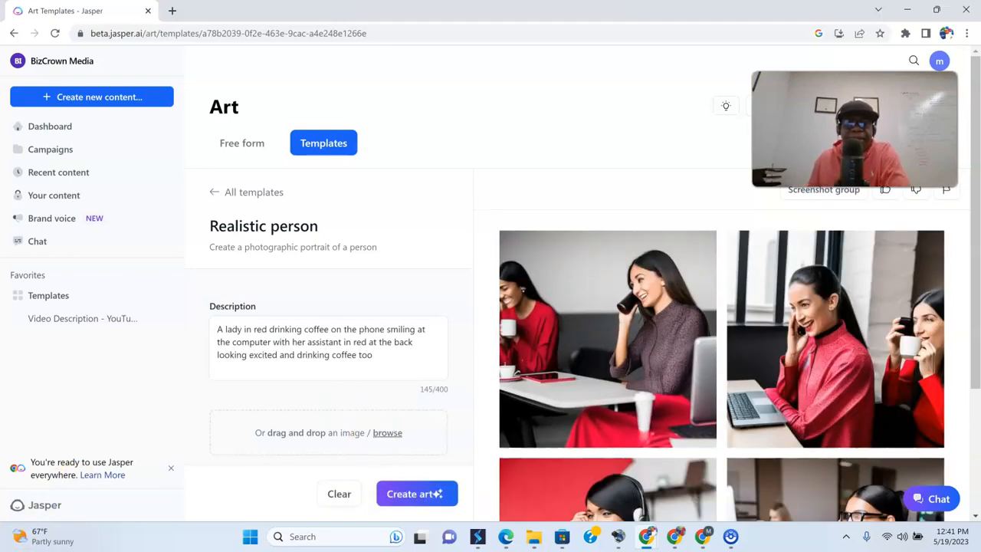
Step: Review the four Realistic person images, then generate and view another set from the same description
scroll(705, 383, down, 2)
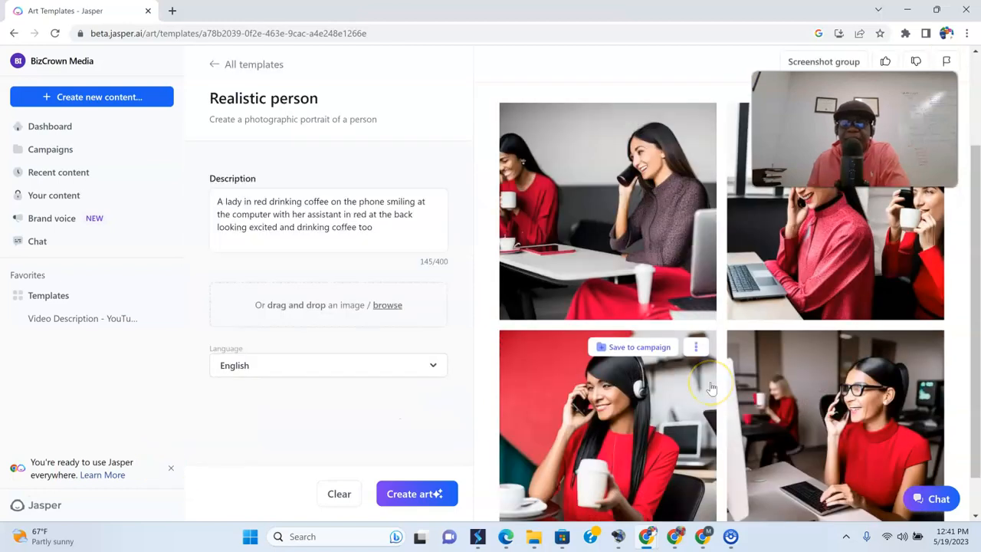
scroll(711, 388, up, 2)
scroll(711, 387, down, 3)
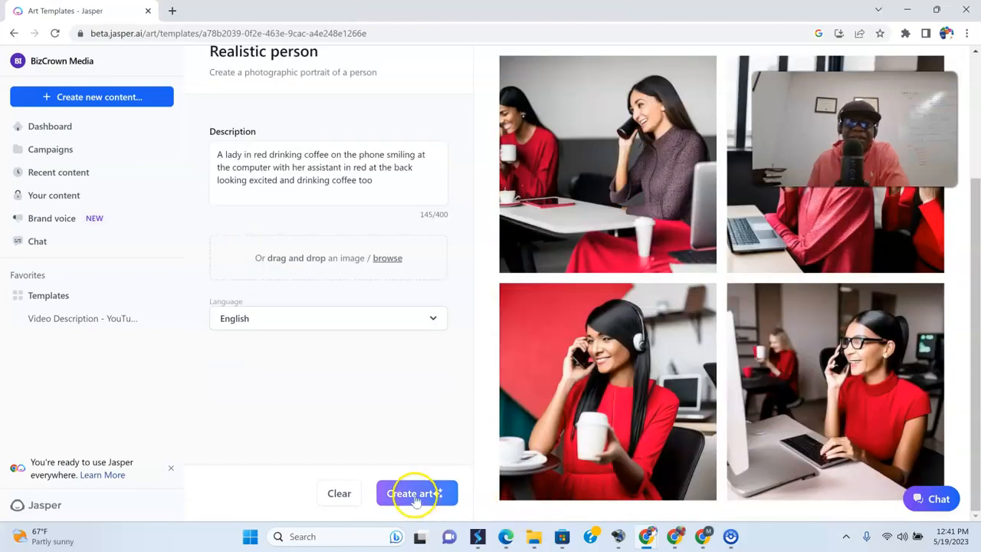
click(416, 493)
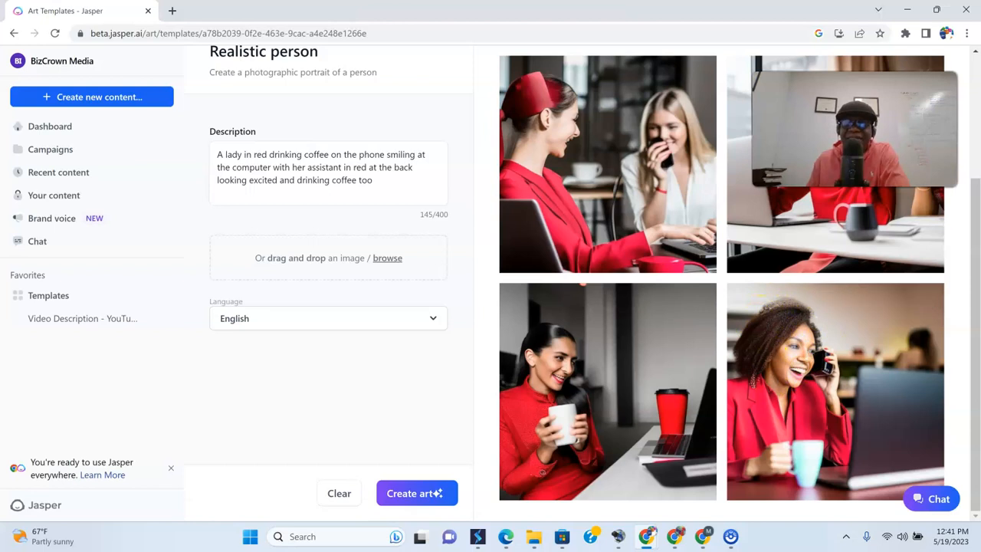
drag(849, 167, 725, 167)
drag(848, 167, 264, 452)
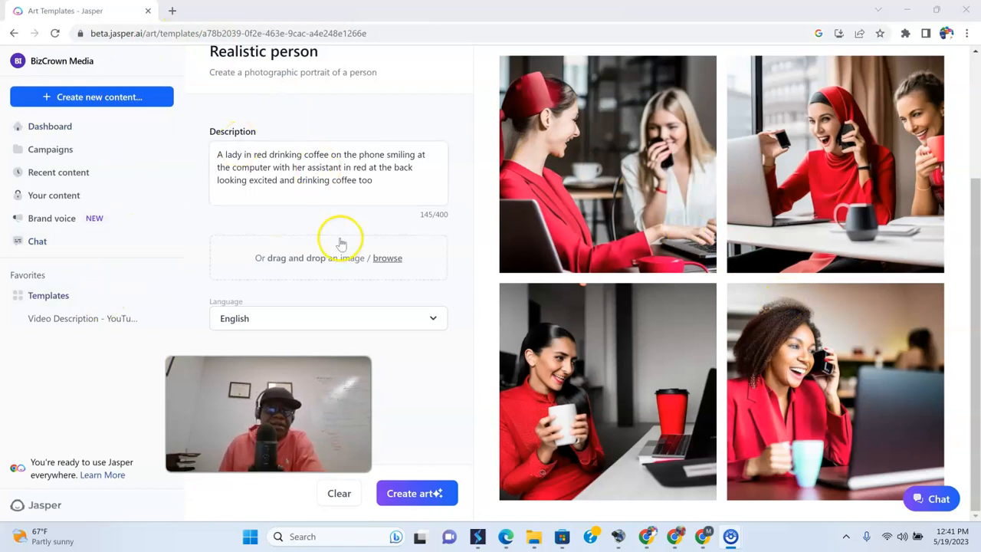
Step: Return to the template list, look over the available templates and switch to Free form art
scroll(342, 242, up, 5)
click(218, 188)
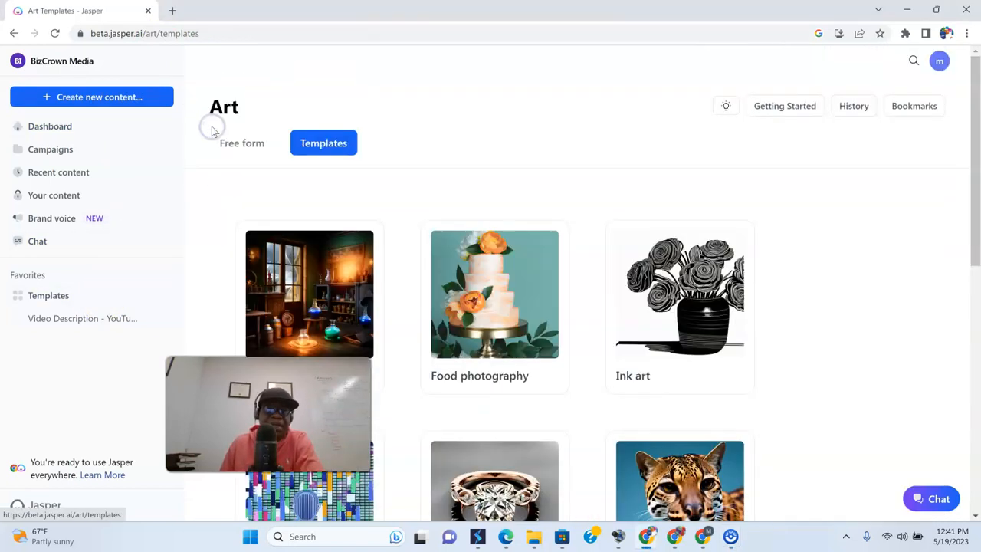
scroll(537, 291, down, 5)
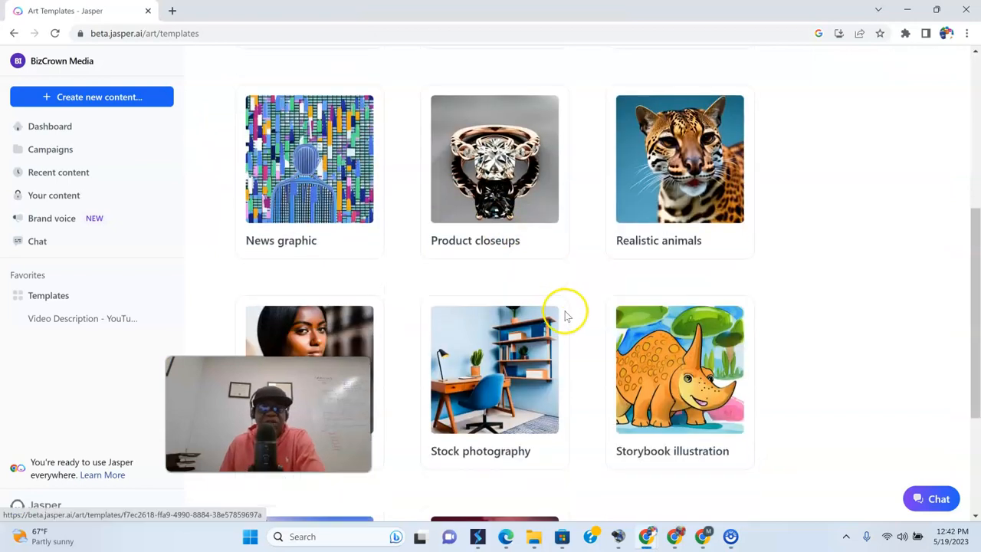
scroll(564, 316, down, 3)
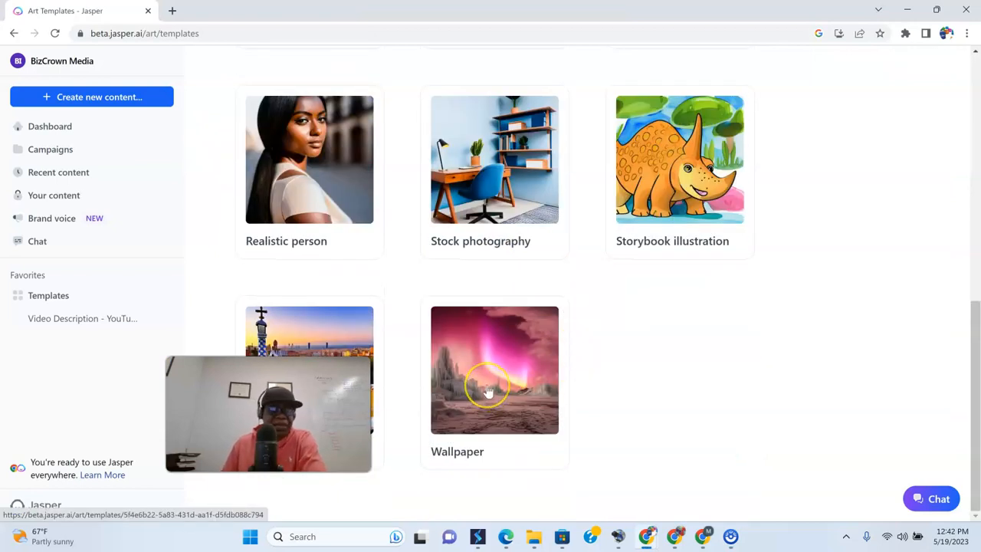
scroll(488, 383, up, 8)
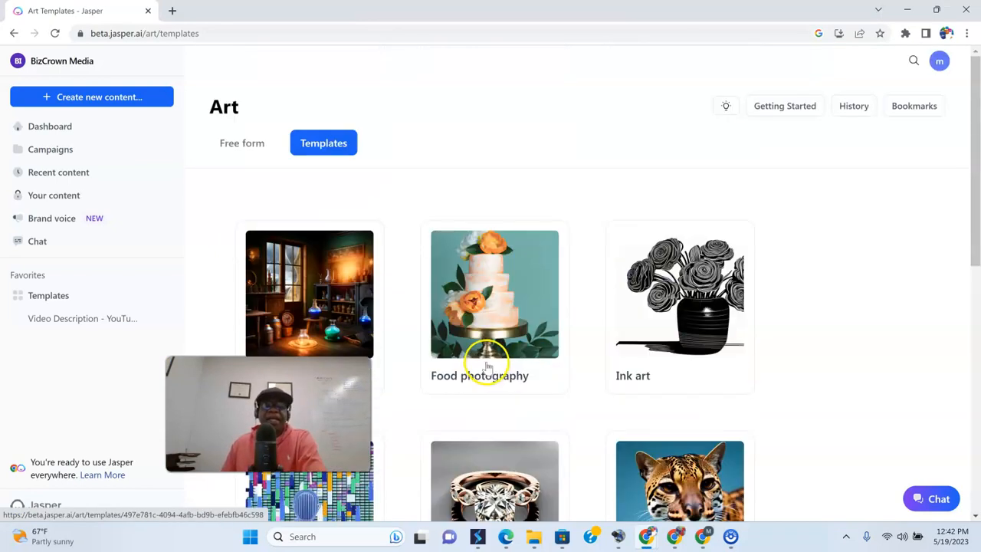
click(238, 153)
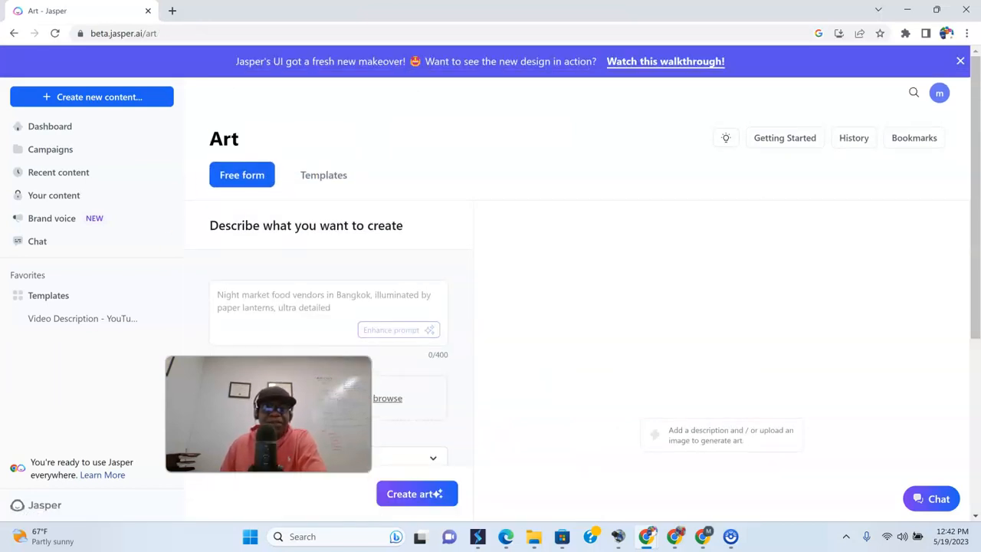
Step: Create free-form art of a woman drinking a bottle with space for a logo, sitting on a balcony looking at the beach, birds flying in the background
click(269, 324)
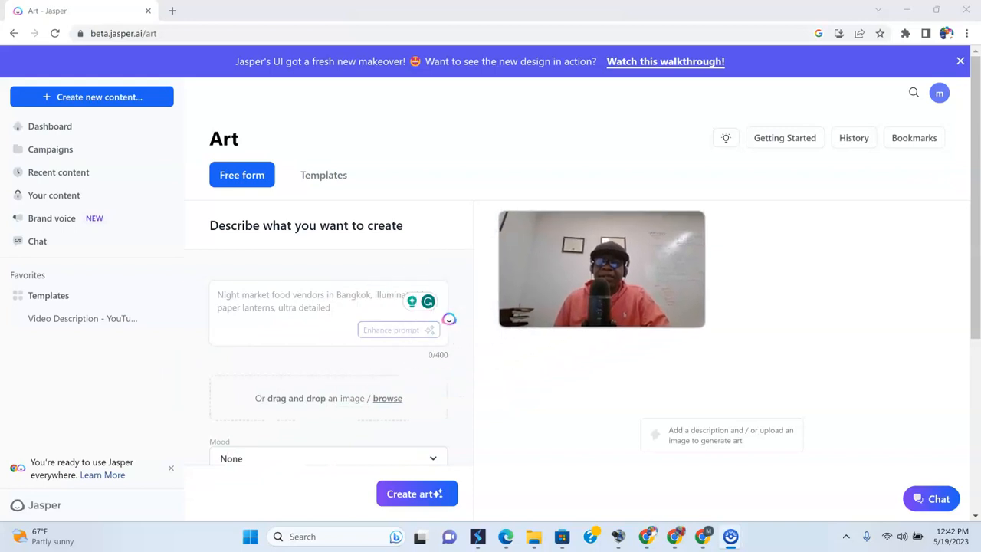
click(253, 300)
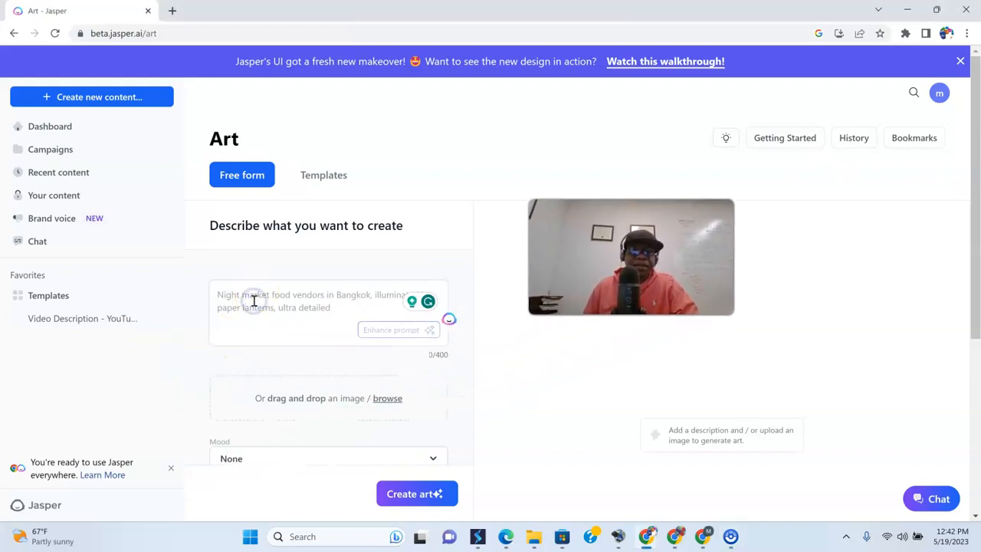
text(A woman drinking a bottle with s space where I can put a logo, sitting outside on the balcony looking at the beach with birds flying in the background)
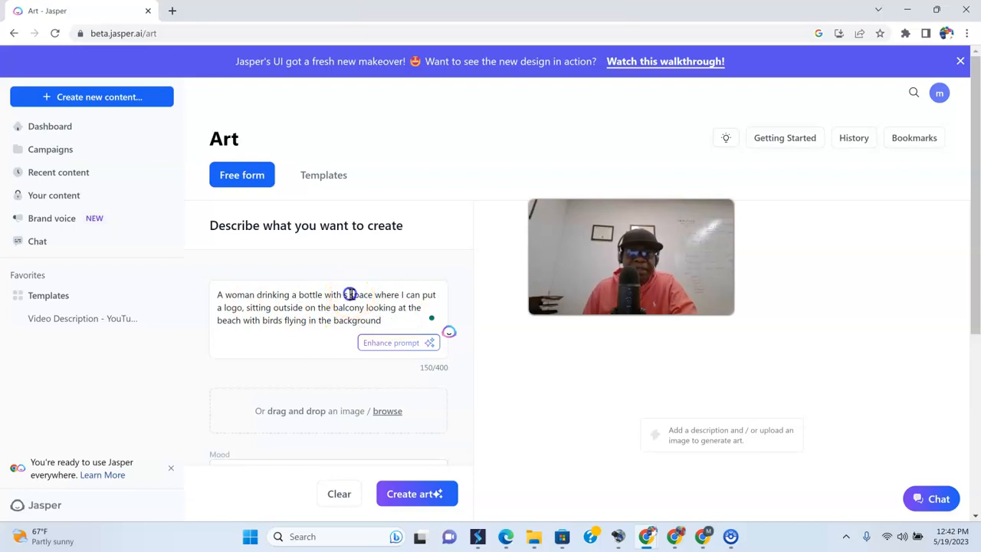
key(BackSpace)
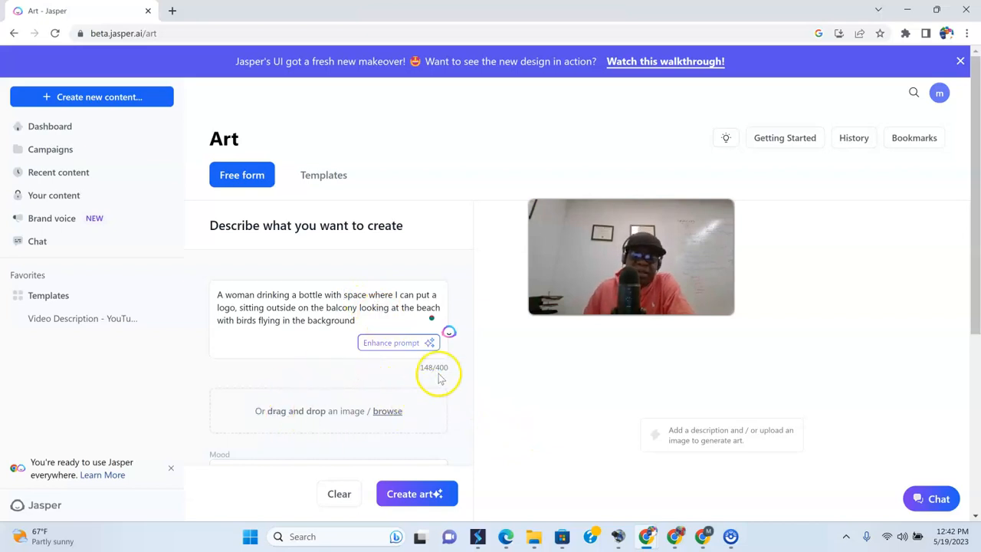
scroll(437, 406, down, 3)
scroll(391, 322, up, 3)
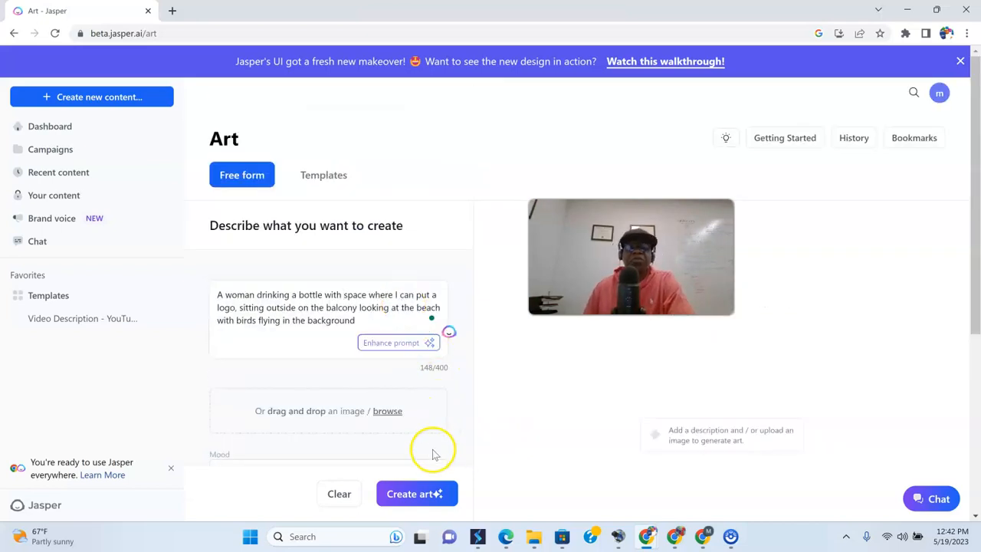
click(409, 495)
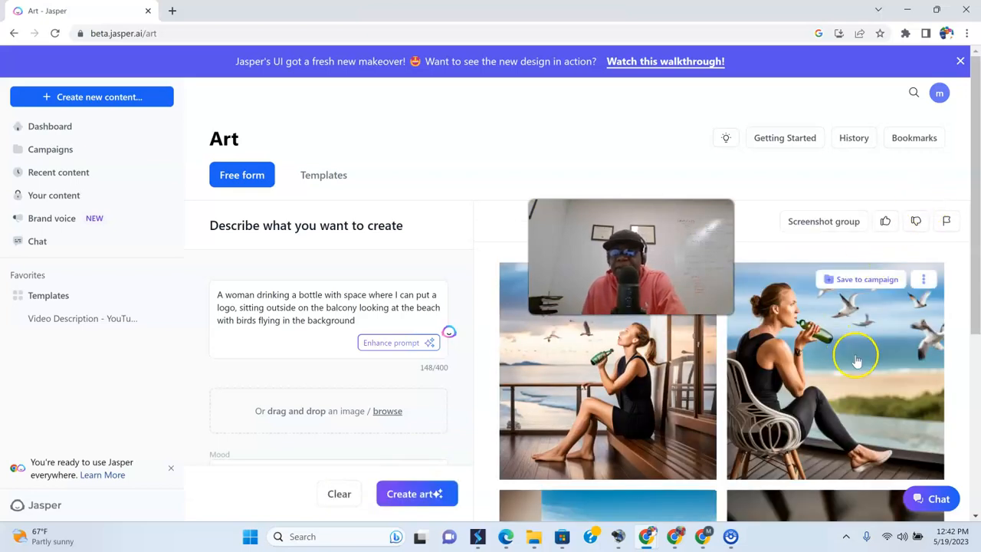
Step: Examine the four generated images of the woman drinking on the balcony by the beach
scroll(856, 361, down, 3)
scroll(857, 360, up, 1)
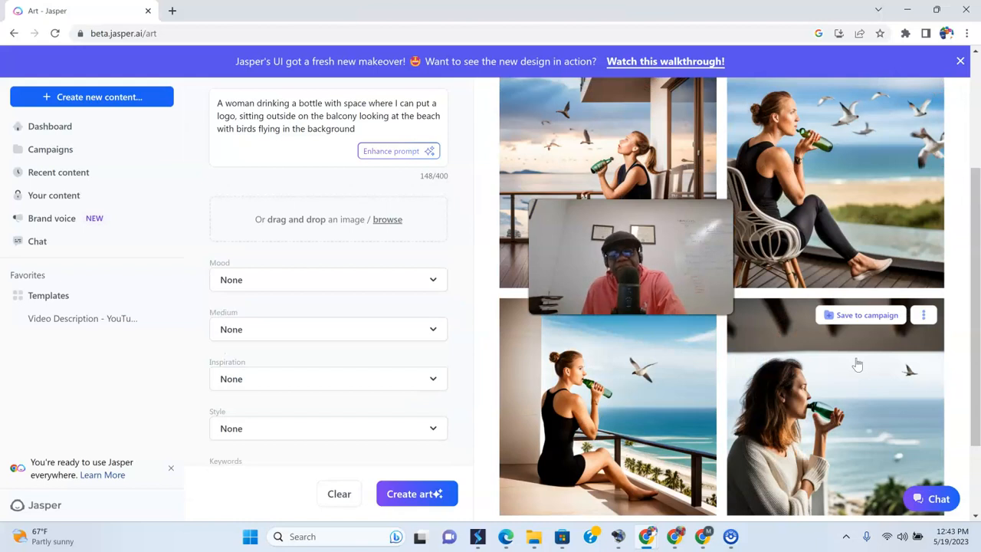
scroll(856, 363, down, 2)
scroll(856, 364, up, 3)
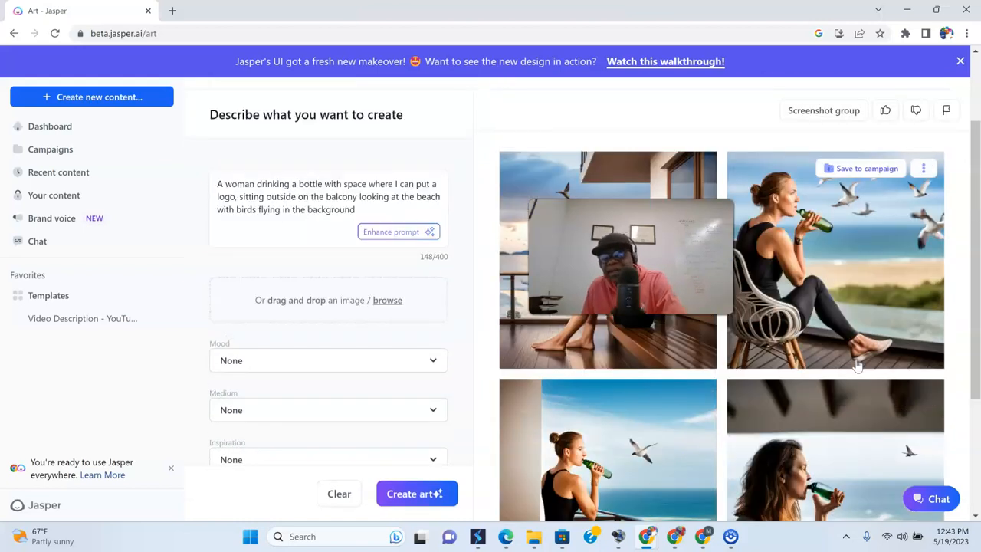
scroll(857, 365, down, 2)
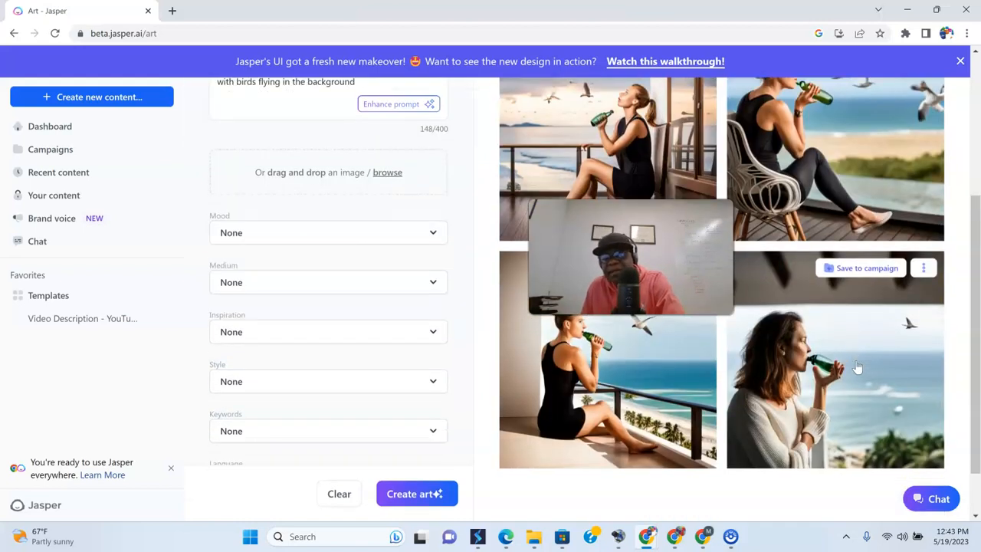
scroll(857, 367, up, 1)
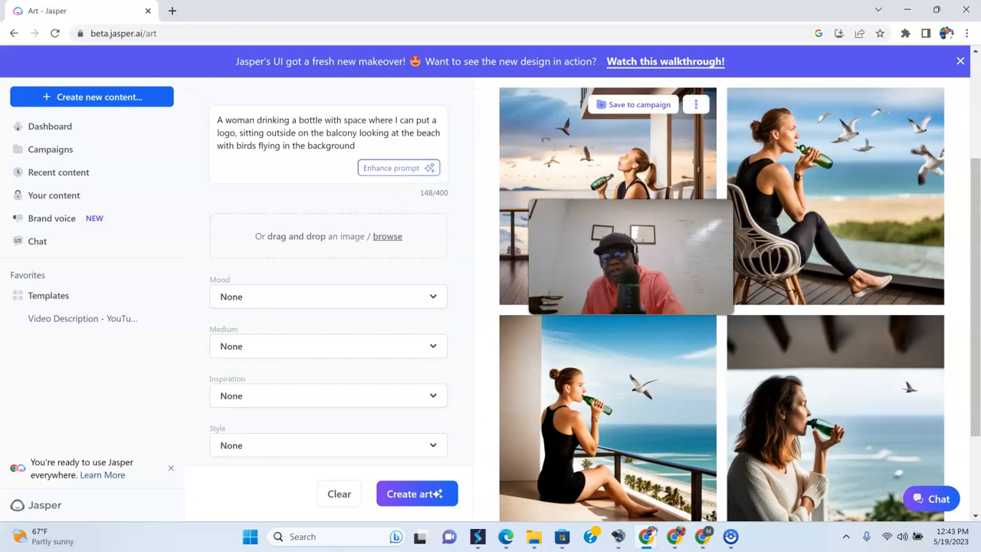
Step: Set the mood of the free-form art to Exciting
scroll(464, 341, down, 2)
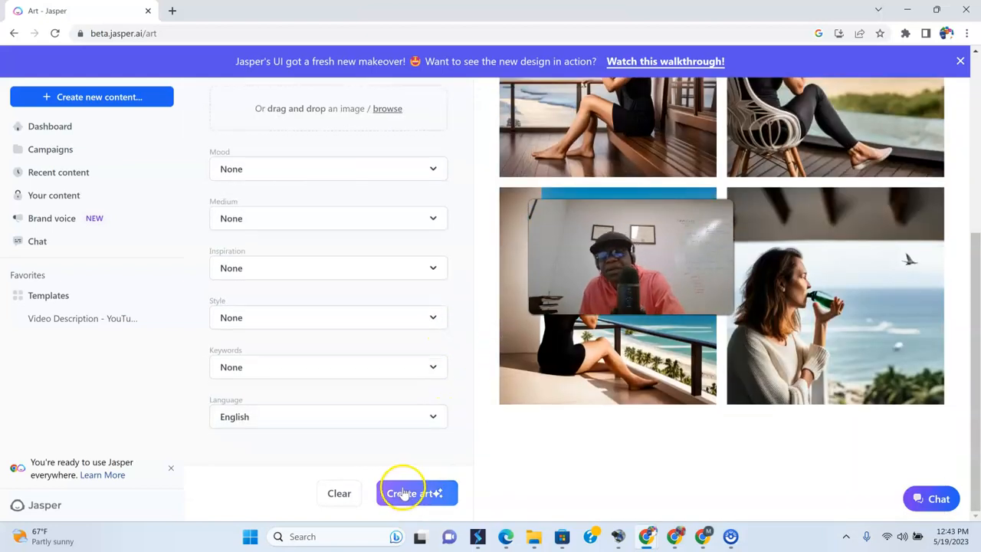
click(424, 168)
click(307, 239)
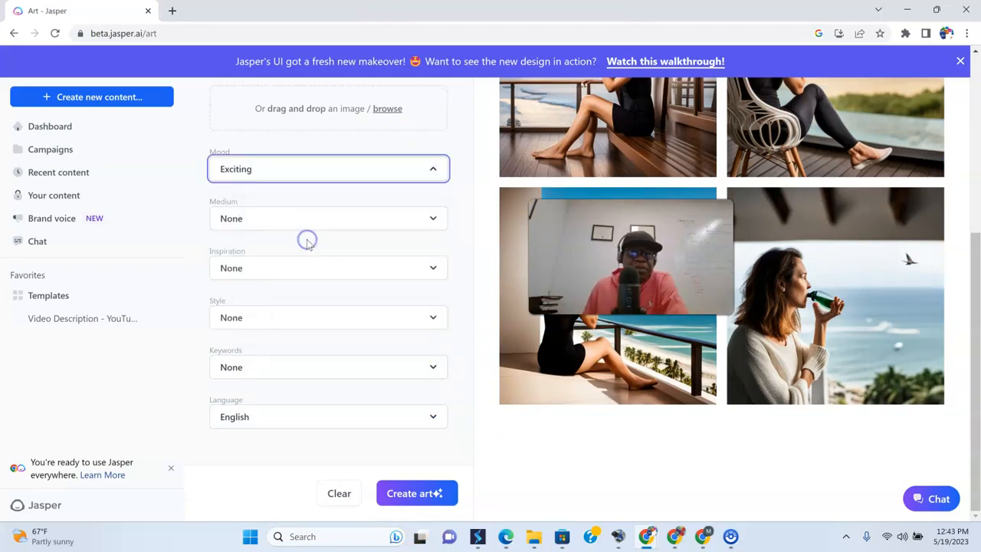
Step: Look through the available options for Medium, Style and Keywords
click(423, 220)
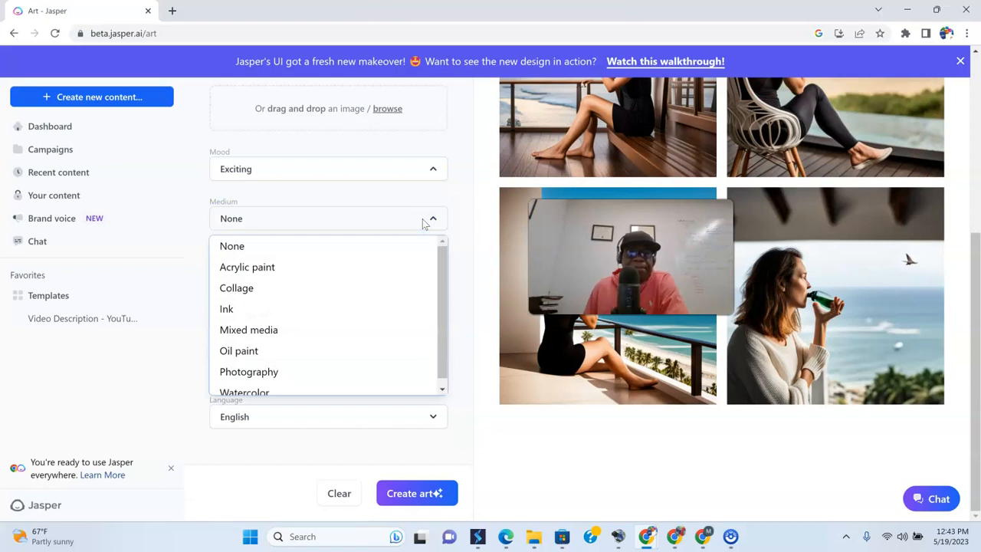
click(460, 213)
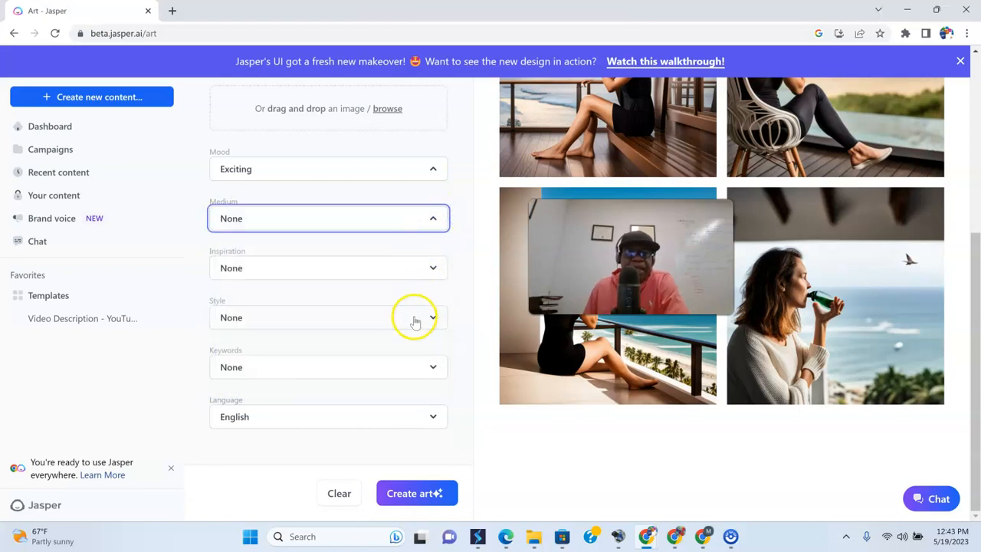
click(422, 318)
click(462, 285)
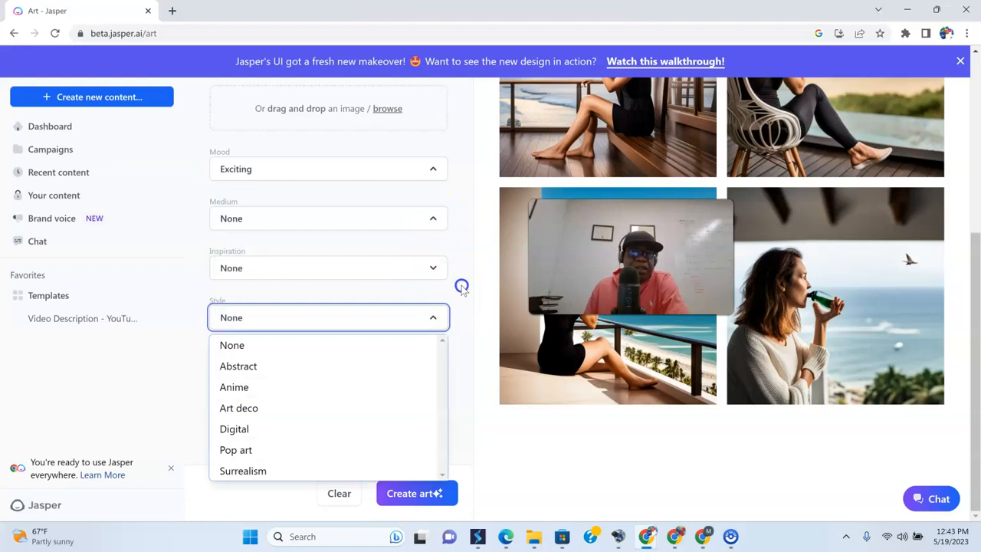
click(411, 375)
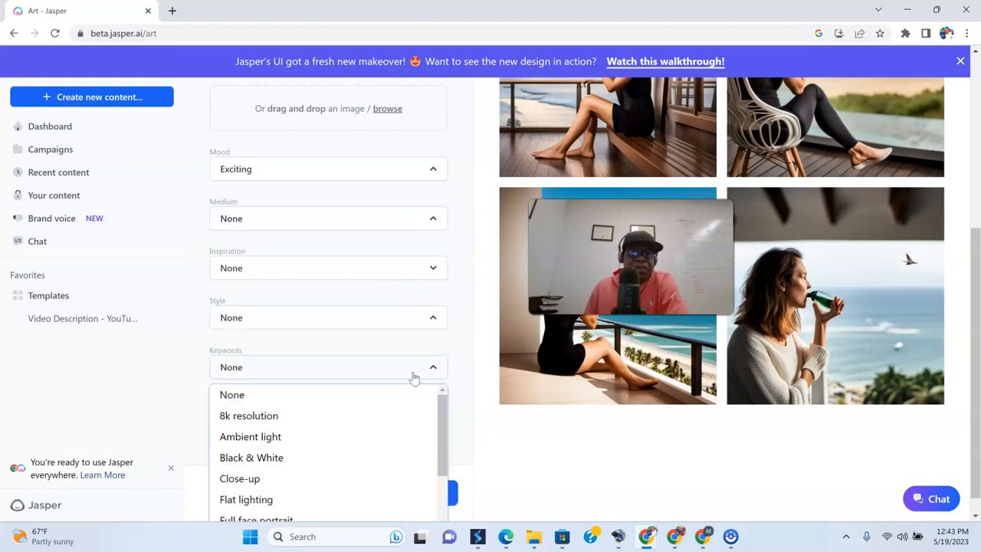
click(461, 368)
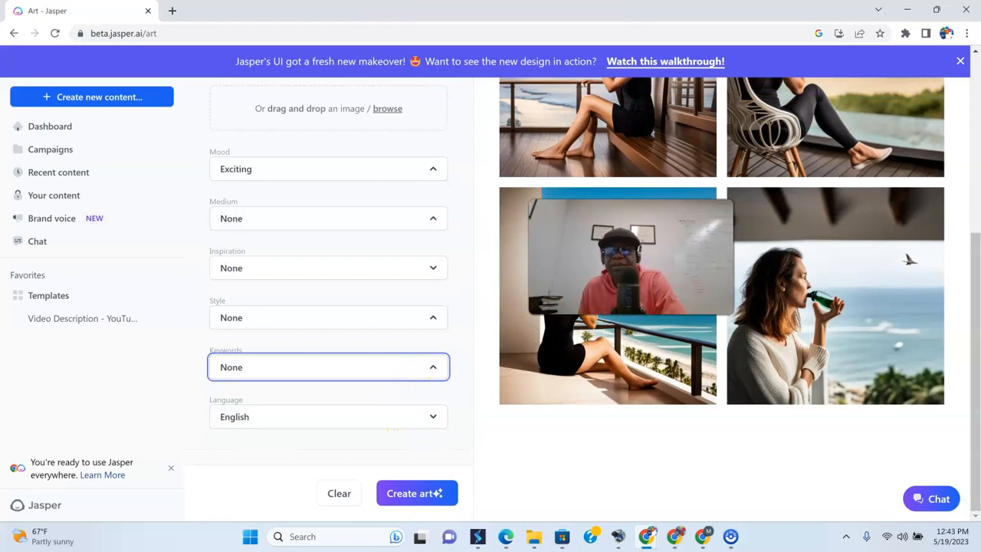
Step: Create the balcony woman art with the Exciting mood and look over the new set of images
click(414, 493)
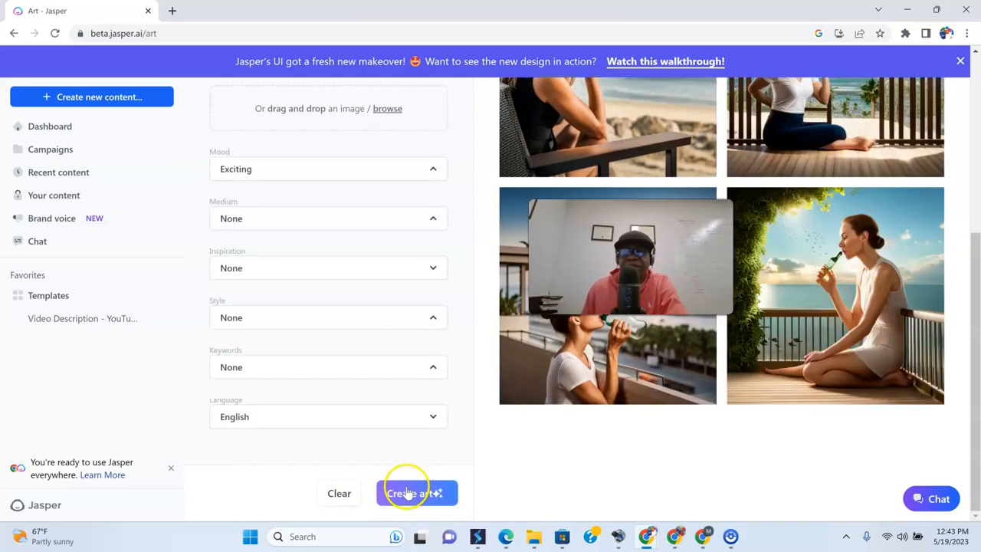
scroll(893, 294, up, 2)
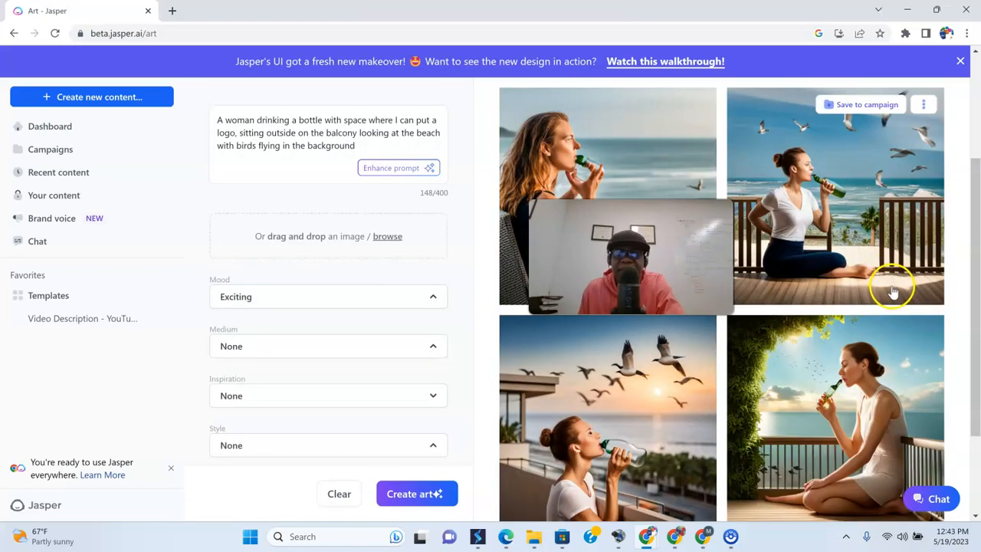
scroll(892, 294, down, 2)
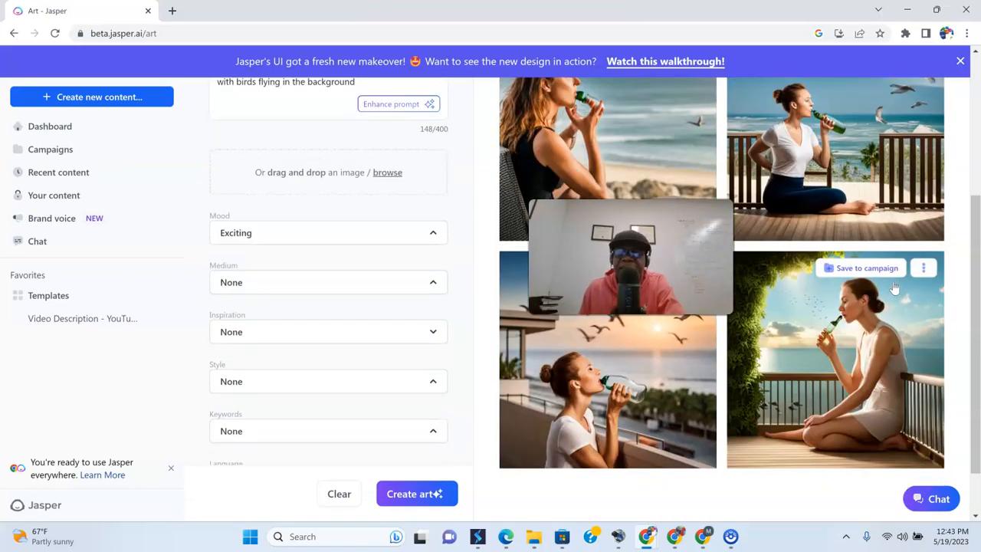
scroll(894, 287, up, 2)
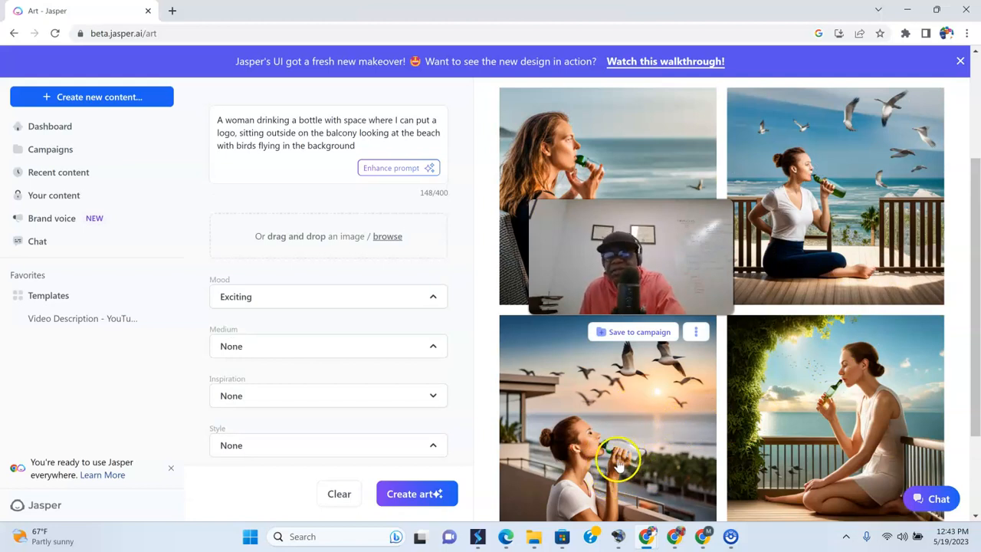
drag(647, 268, 380, 230)
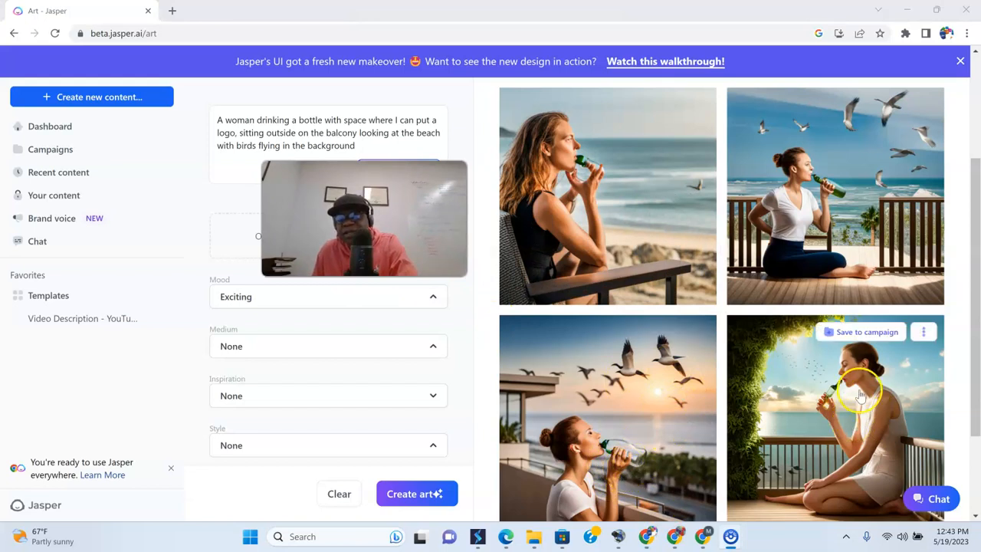
scroll(917, 447, down, 1)
scroll(917, 447, up, 1)
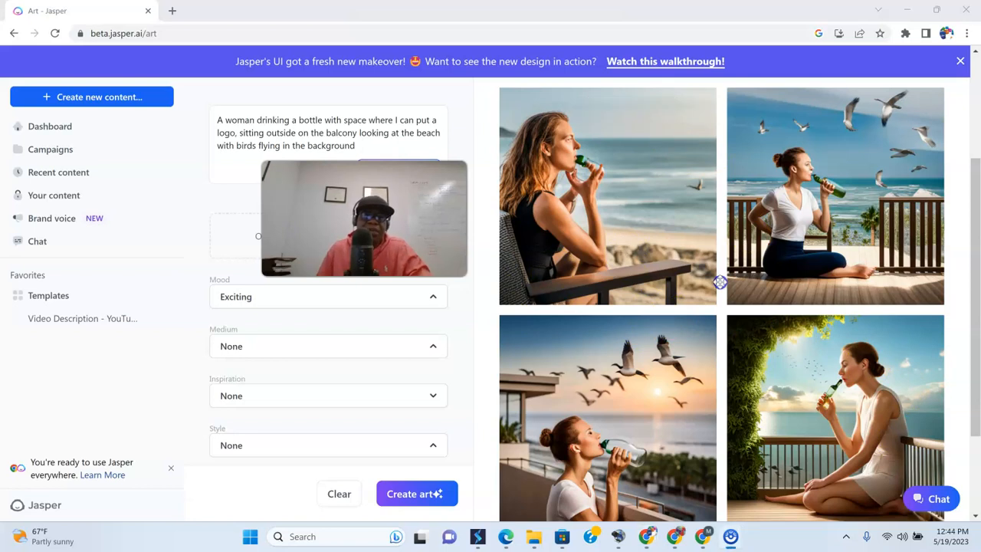
Step: Create art of "4 runners, 2 male and 2 females wearing black suits running to catch a blue bus with their briefcases and purses dangling"
drag(332, 146, 173, 115)
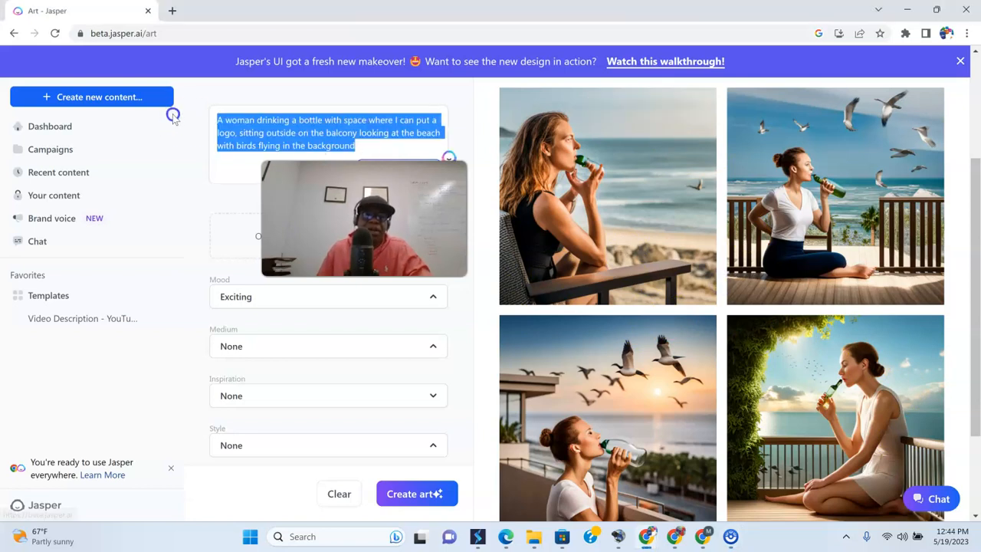
text(4 runners, 2 male and 2 female wearing black suits running to catch a blue bus with their briefcases and purses dangling)
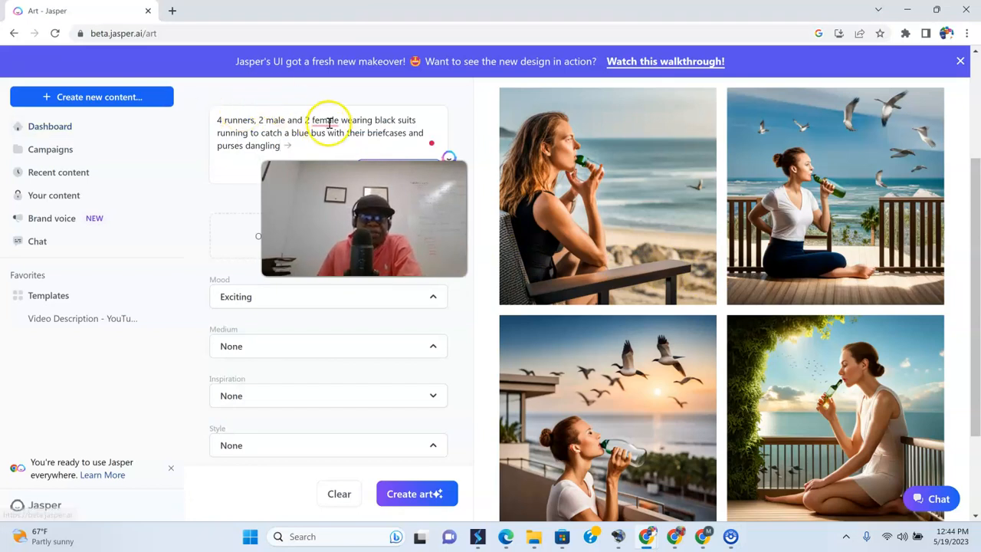
mouse_move(329, 122)
click(334, 154)
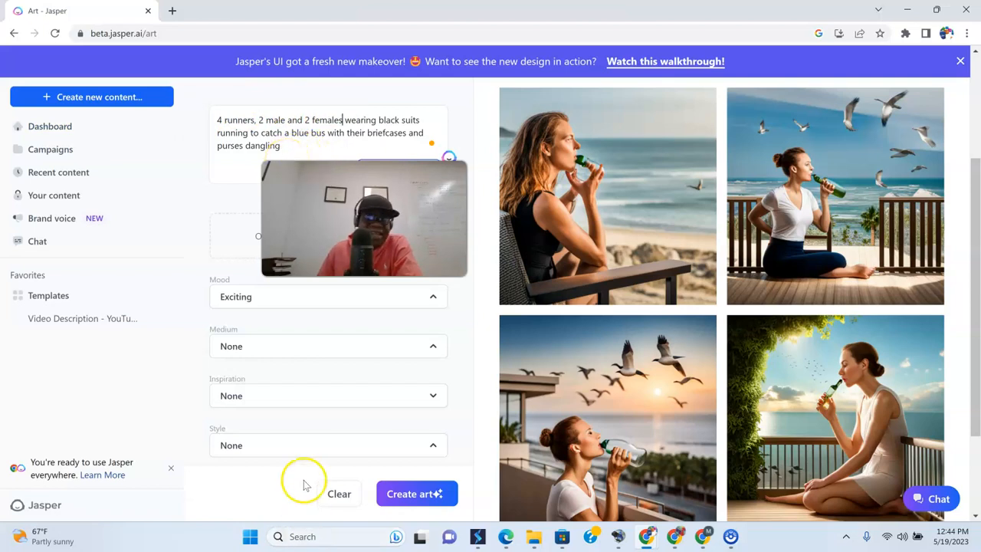
click(402, 494)
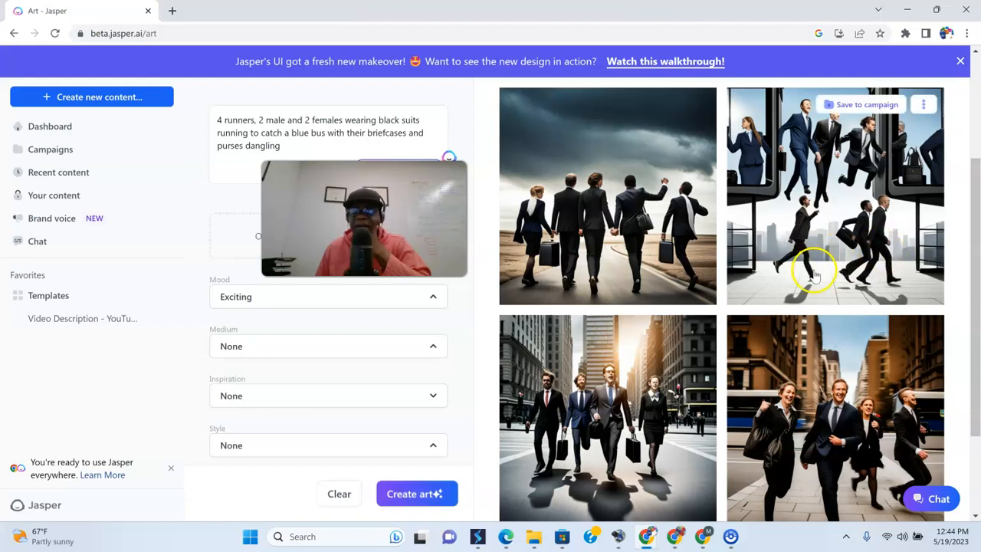
Step: Review the first images of the suited runners and generate a new set from the same prompt
scroll(800, 291, down, 2)
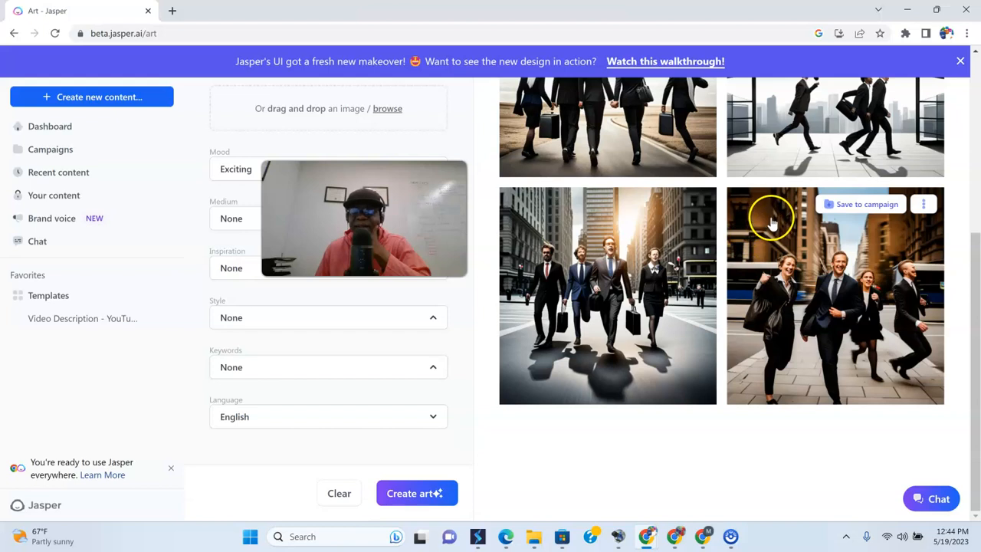
scroll(769, 283, up, 2)
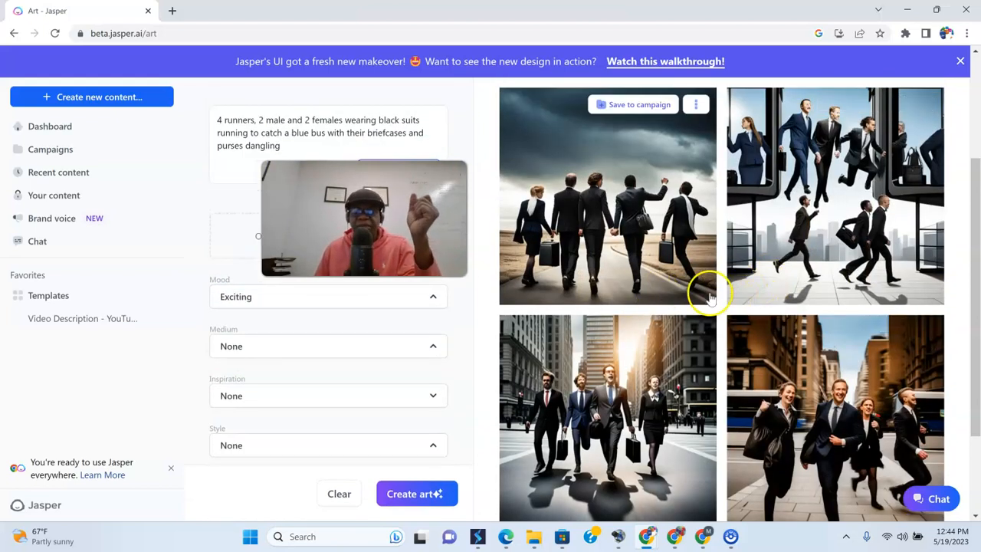
scroll(748, 331, down, 2)
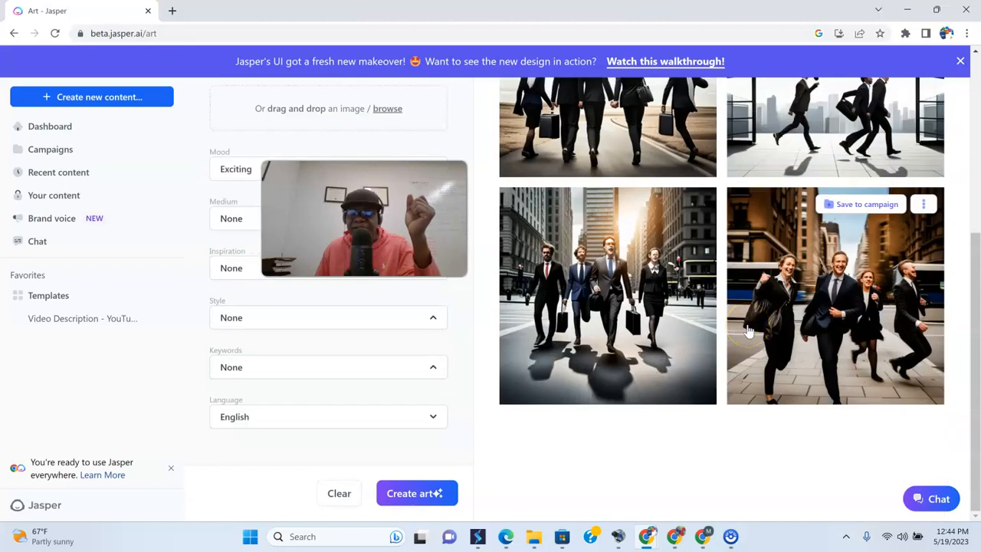
scroll(758, 280, up, 2)
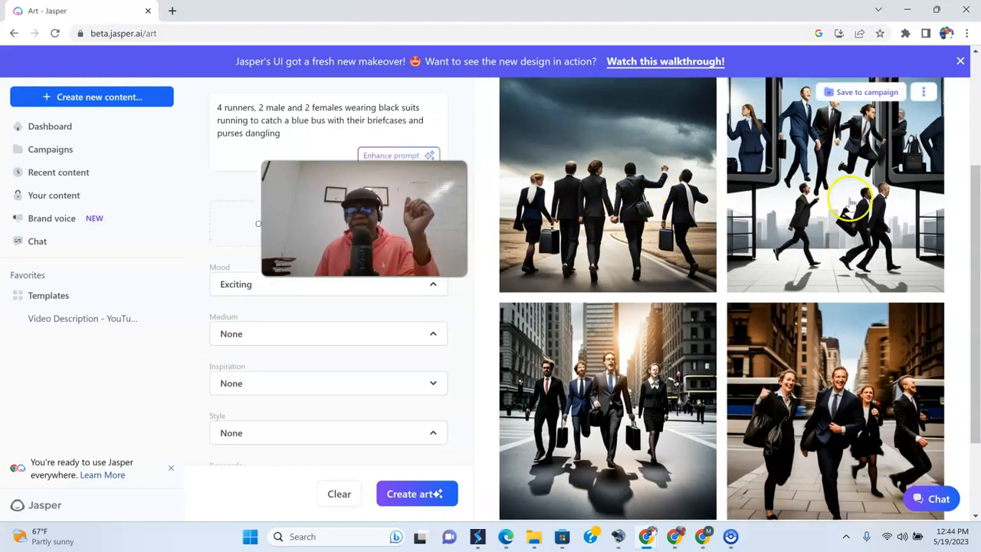
scroll(847, 198, down, 1)
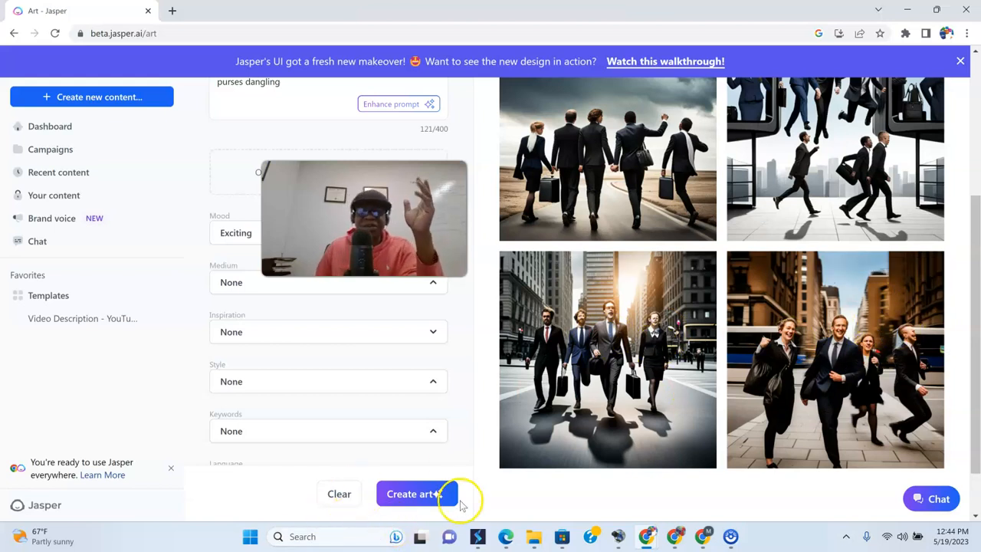
click(400, 495)
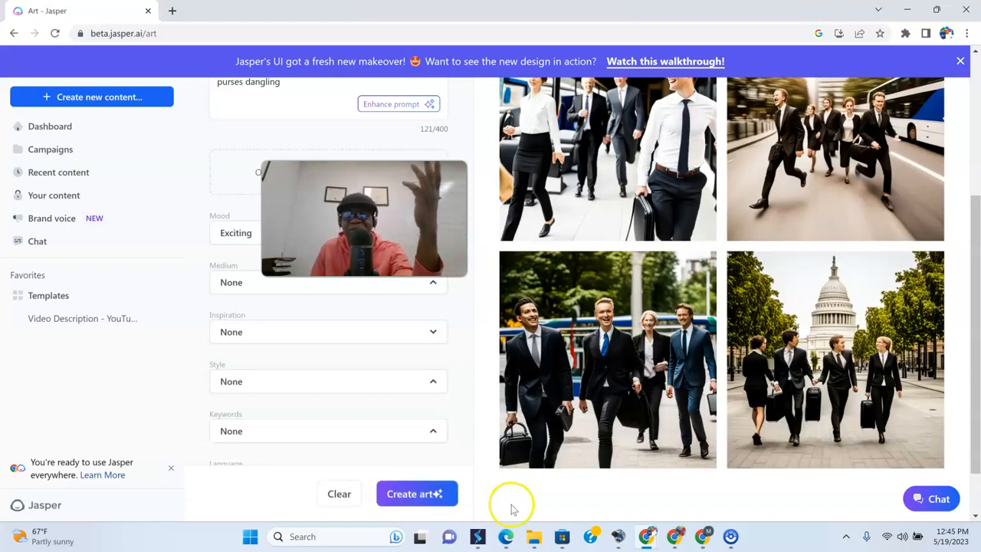
Step: Check the second set of runner images and generate a third set with the same prompt and Exciting mood
scroll(722, 397, up, 1)
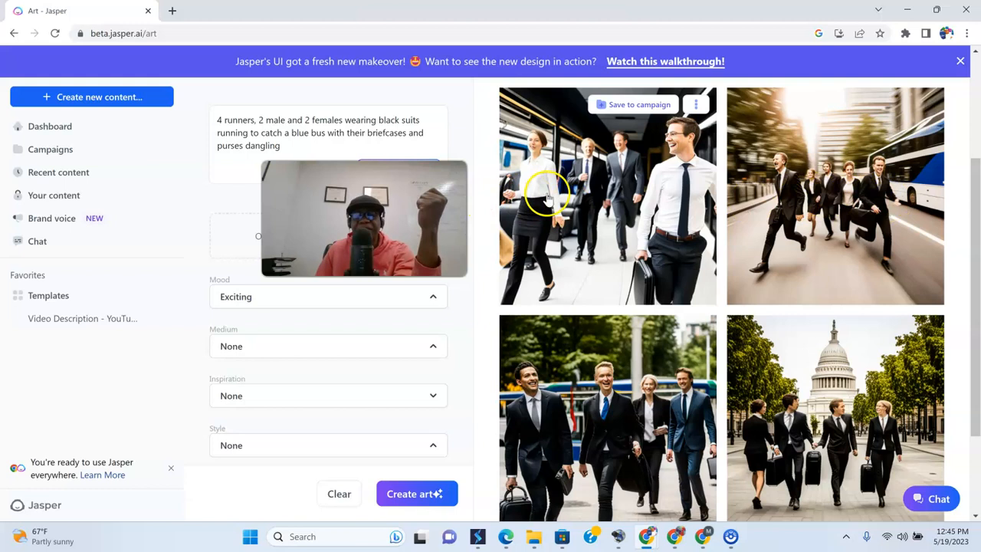
scroll(697, 320, down, 2)
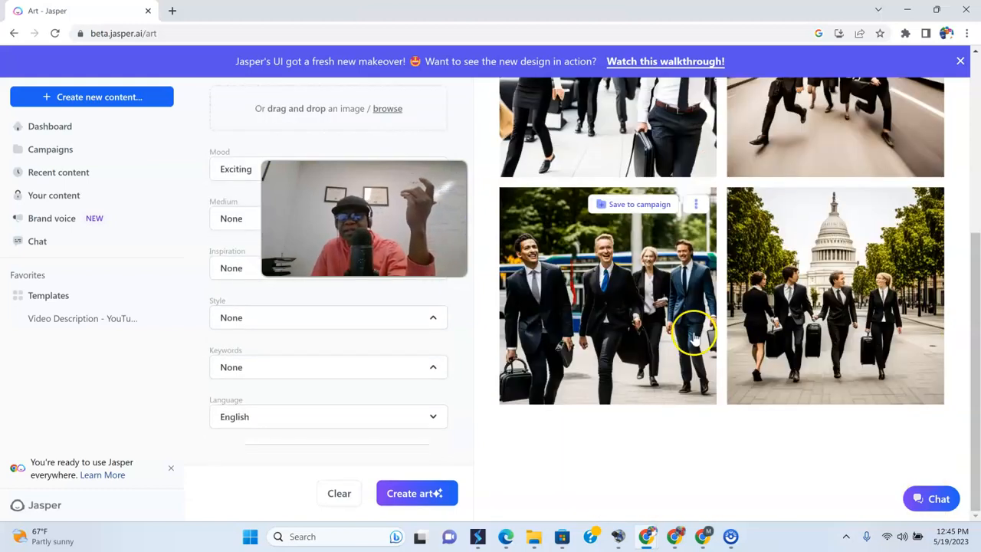
scroll(635, 273, up, 1)
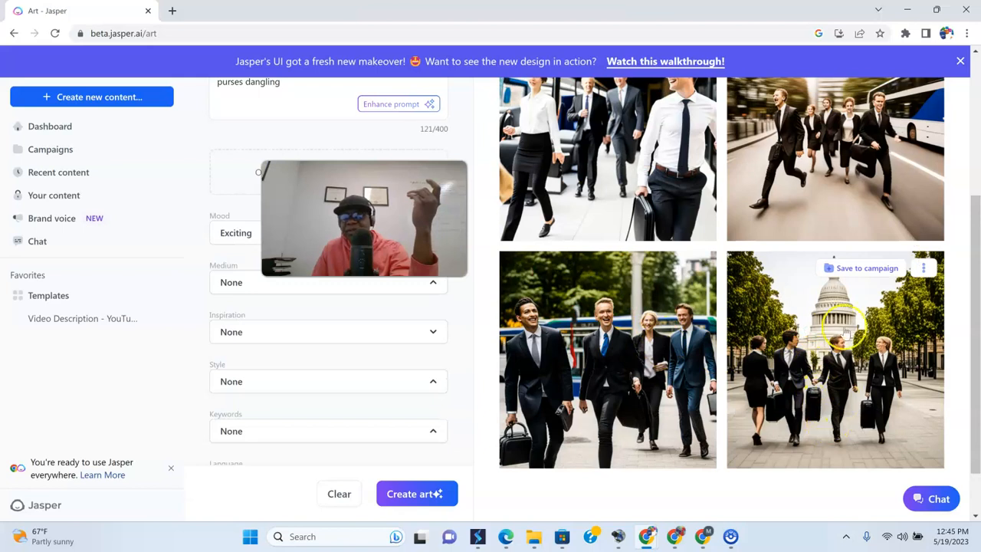
click(381, 499)
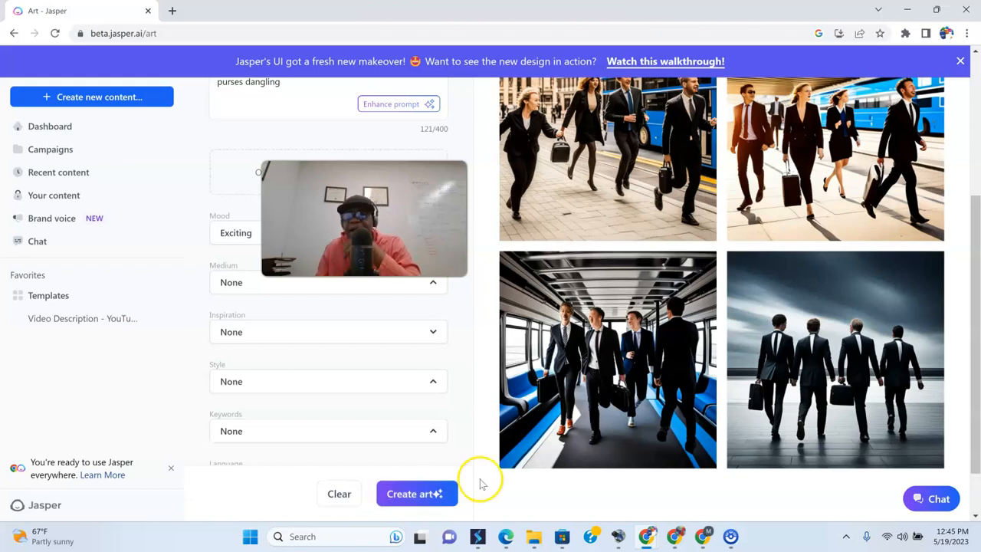
Step: Examine the third set of images of the suited runners catching the blue bus
scroll(755, 437, down, 1)
scroll(744, 412, up, 3)
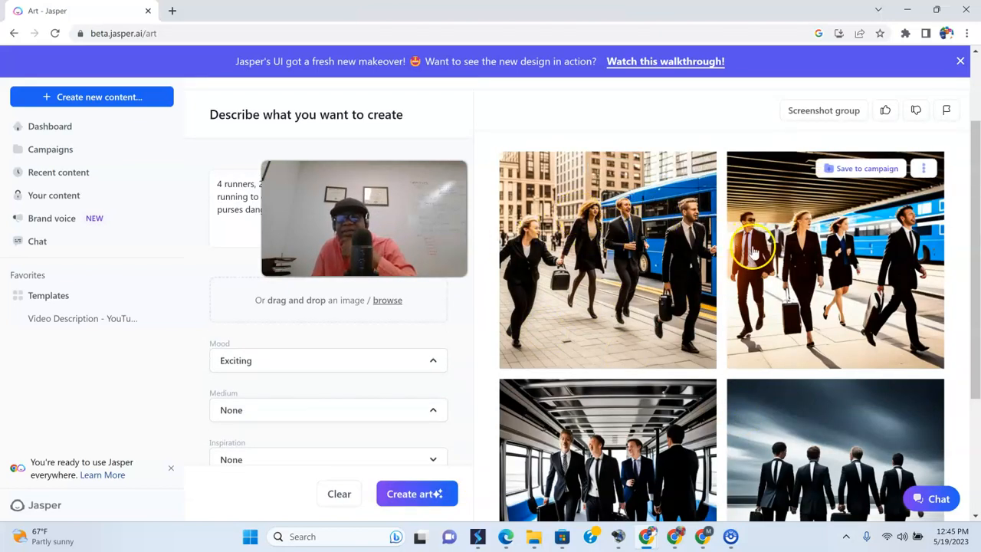
scroll(877, 256, down, 2)
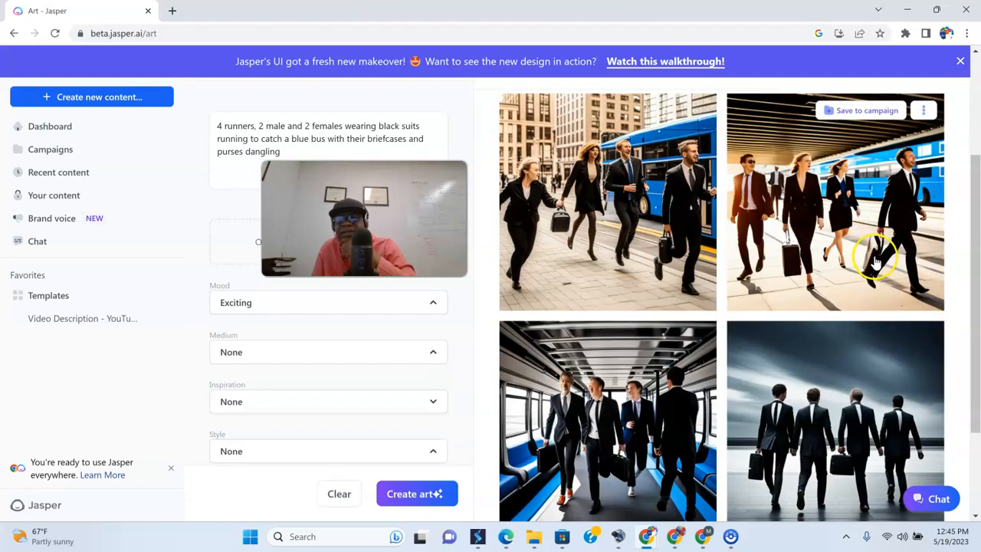
scroll(624, 226, up, 1)
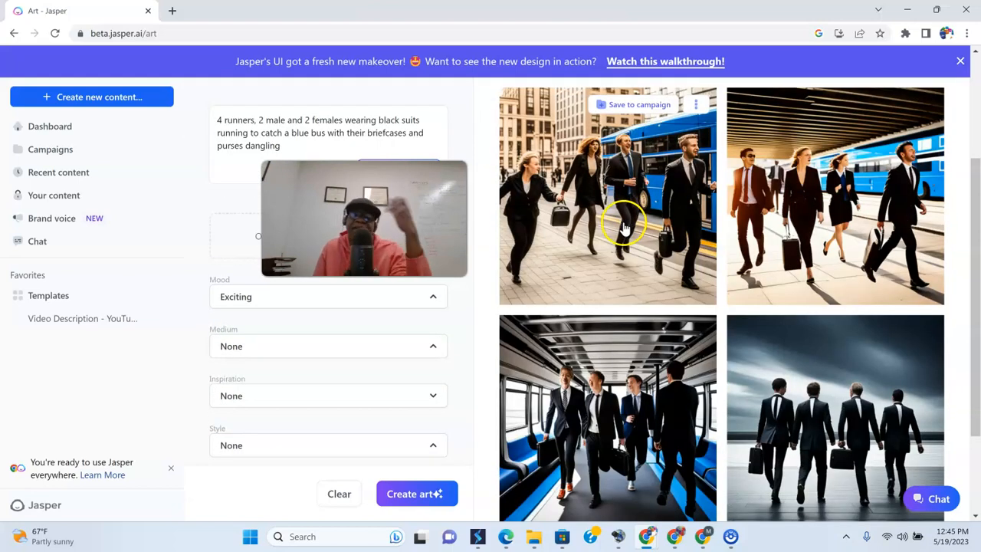